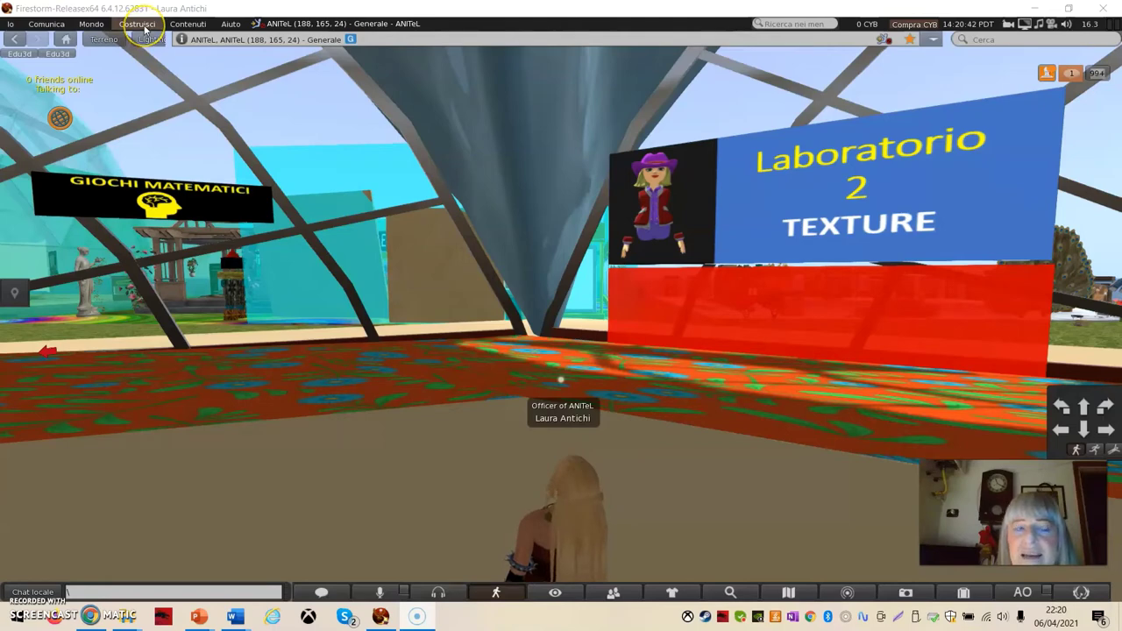
Step: Upload the image abstract-2863542_640.jpg from the img_seamless folder to the inventory as a texture
left_click(145, 29)
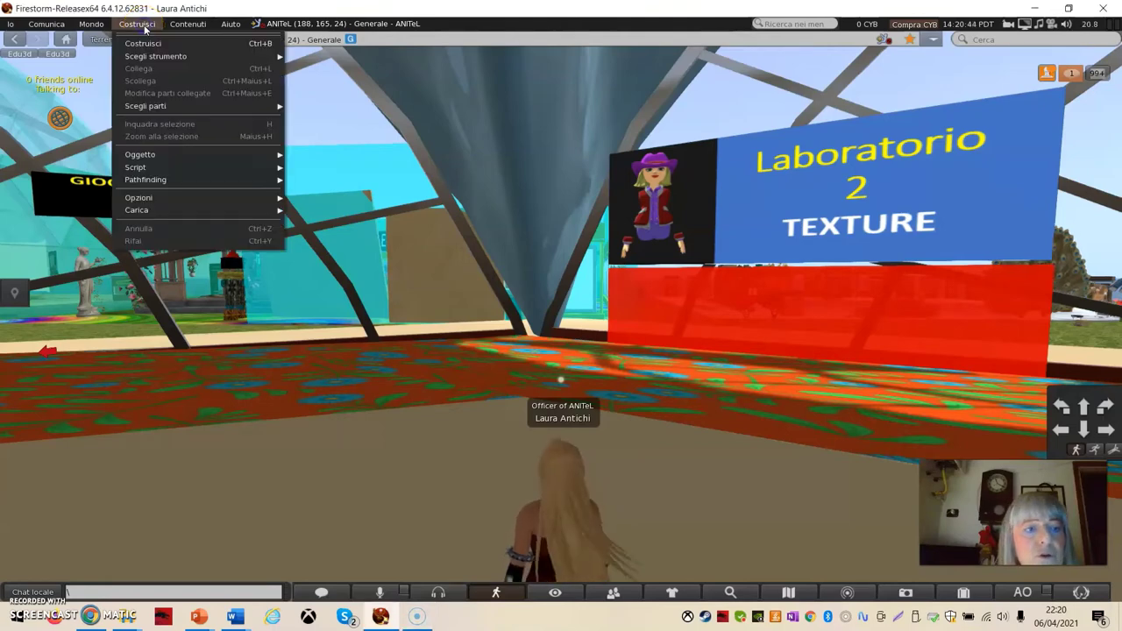
left_click(136, 85)
mouse_move(138, 208)
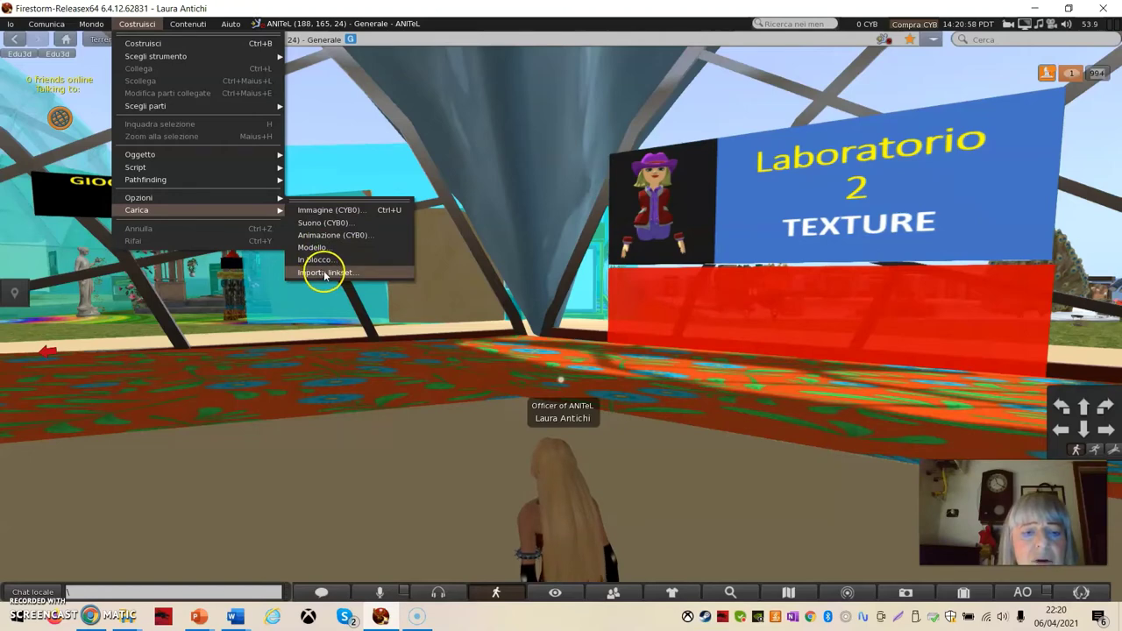
left_click(311, 211)
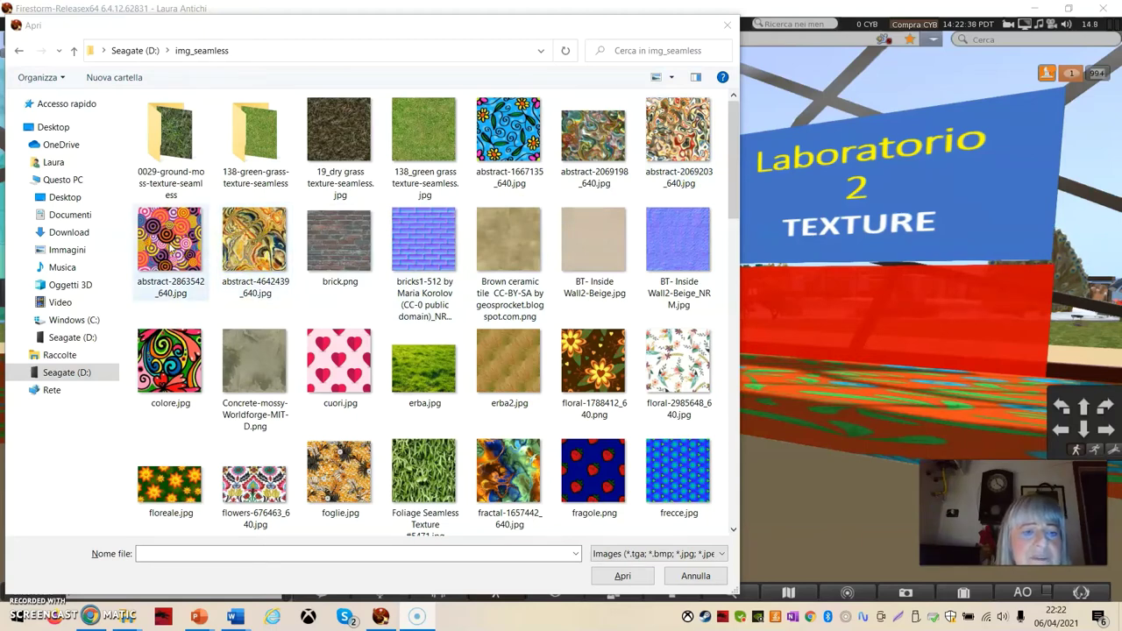
left_click(170, 241)
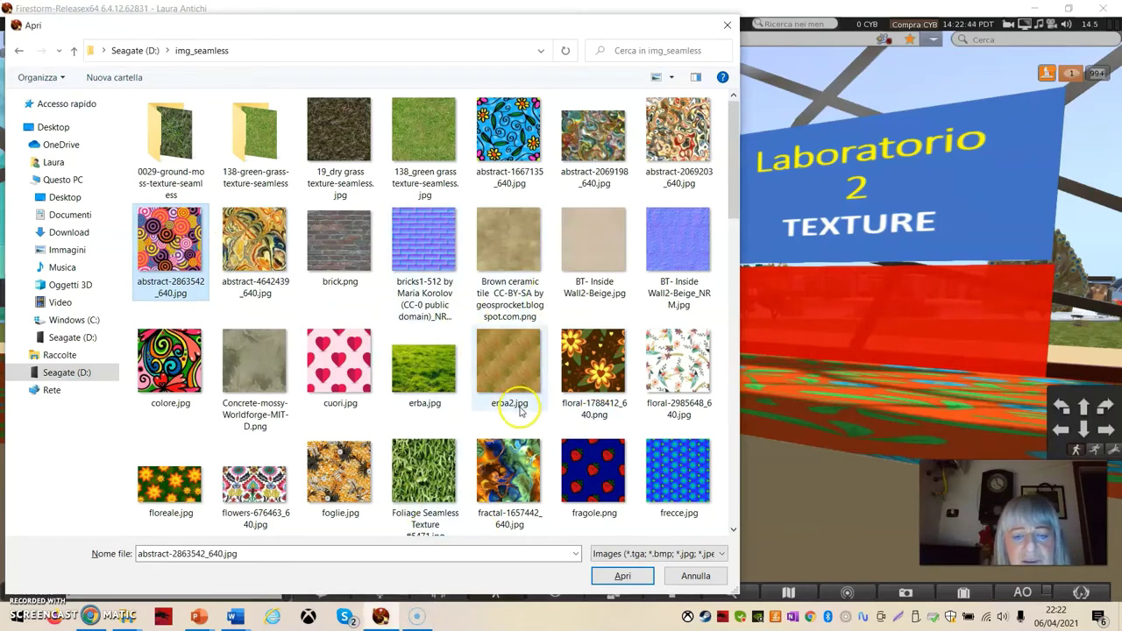
left_click(619, 576)
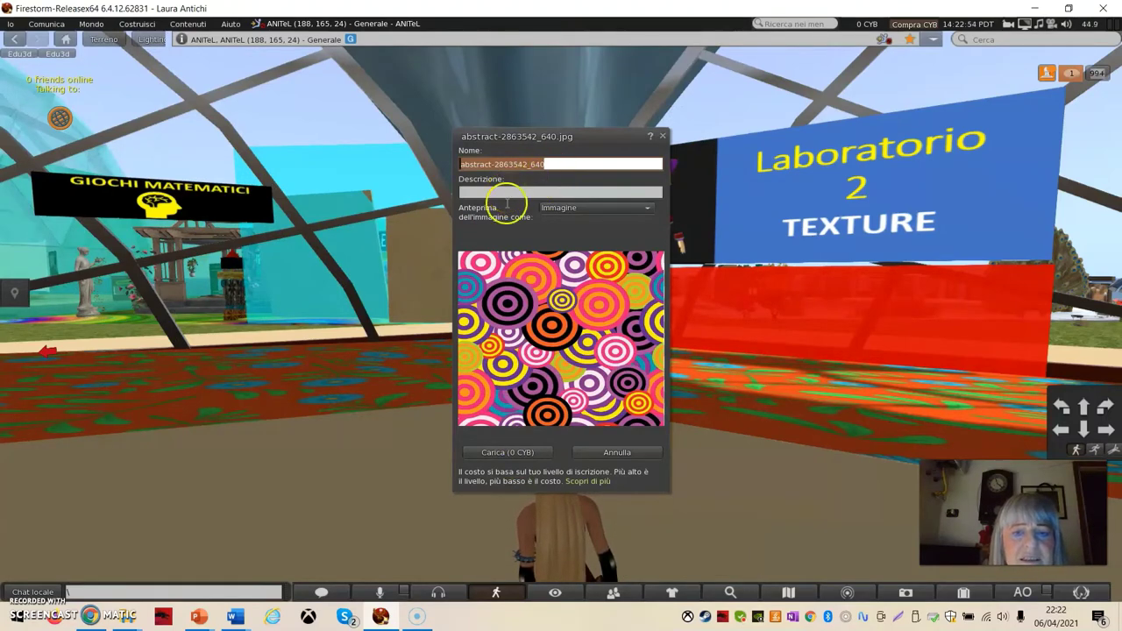
left_click(511, 454)
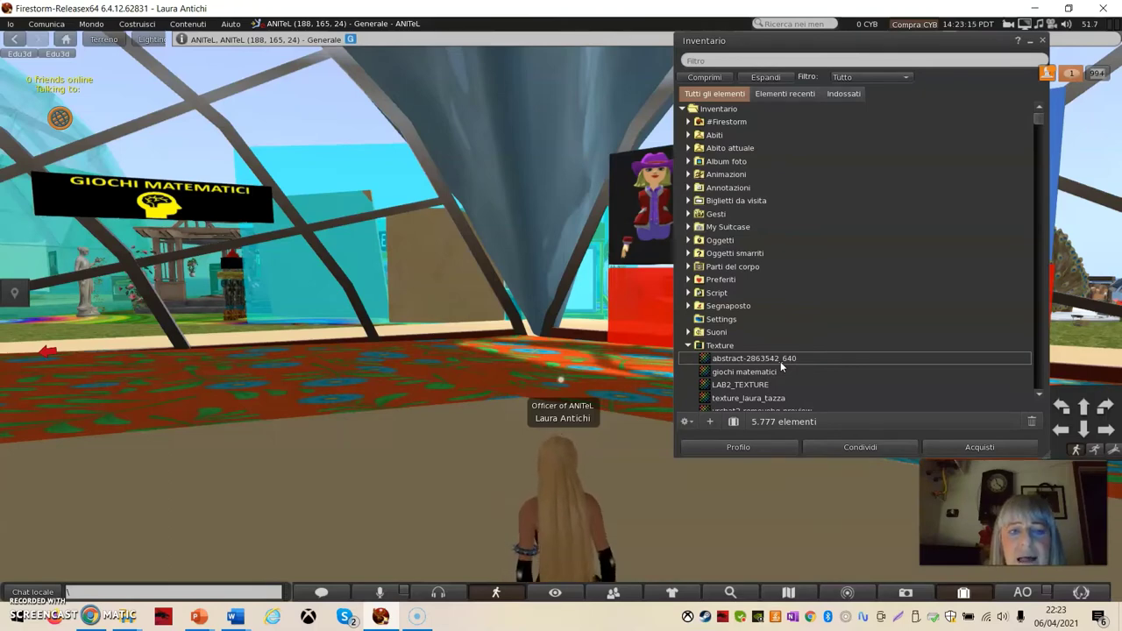
Step: Build a small default box at the far edge of the patterned floor and finish editing it
right_click(307, 375)
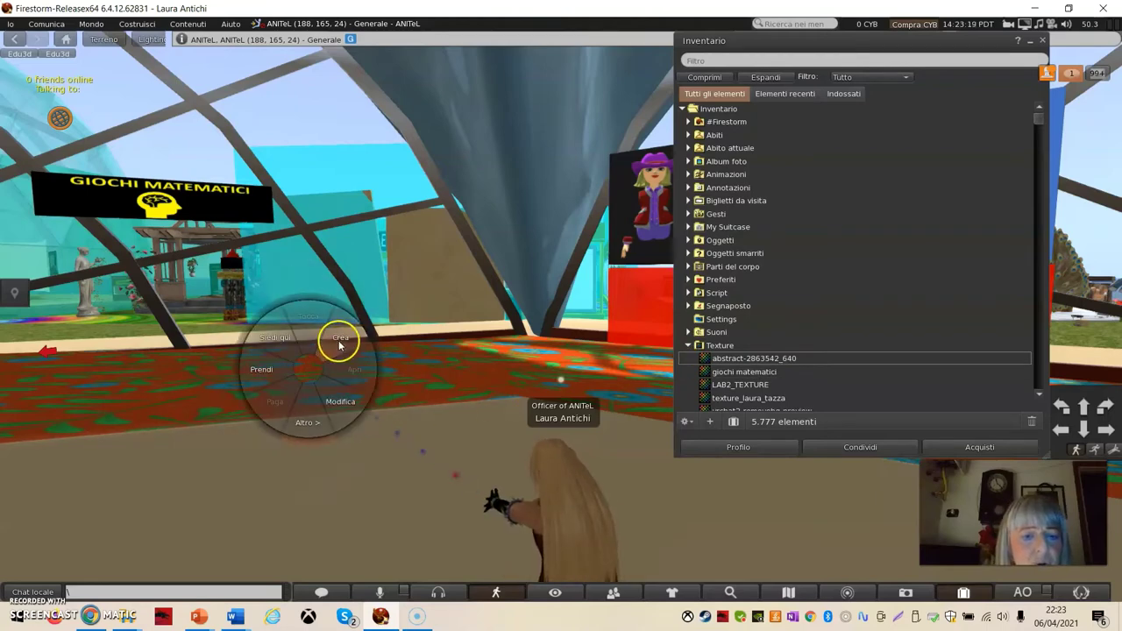
left_click(340, 345)
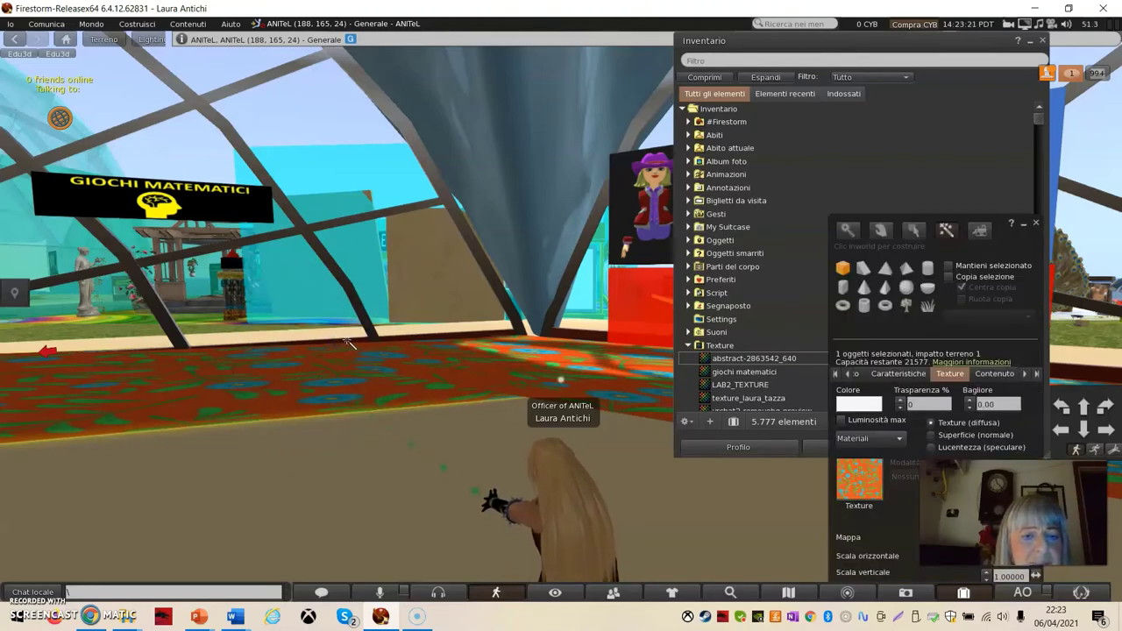
left_click(346, 339)
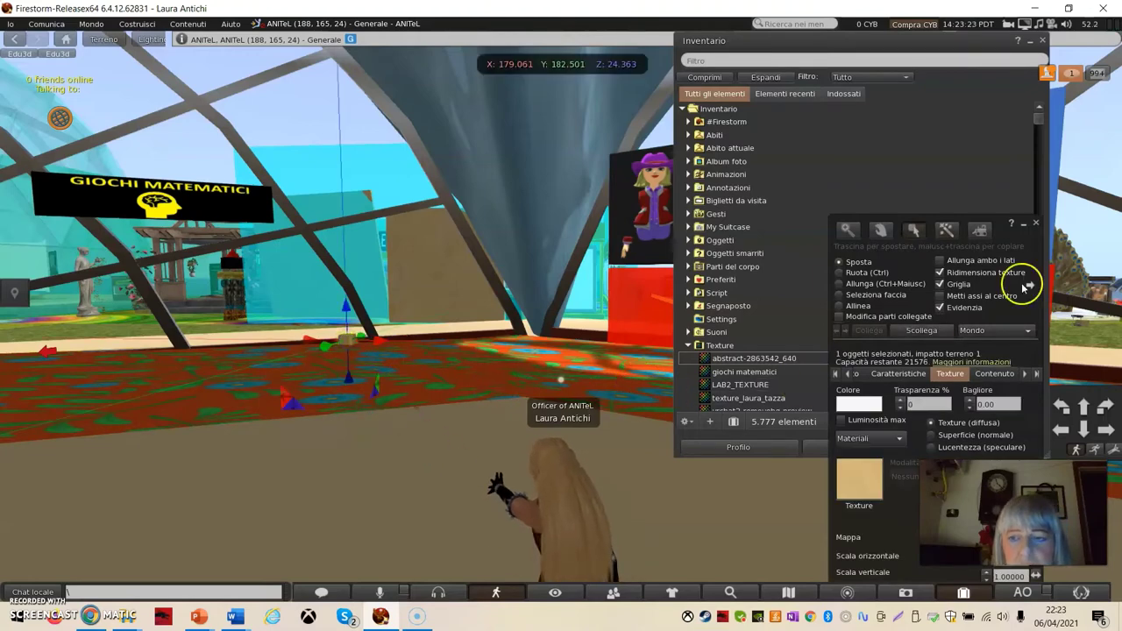
left_click(1035, 223)
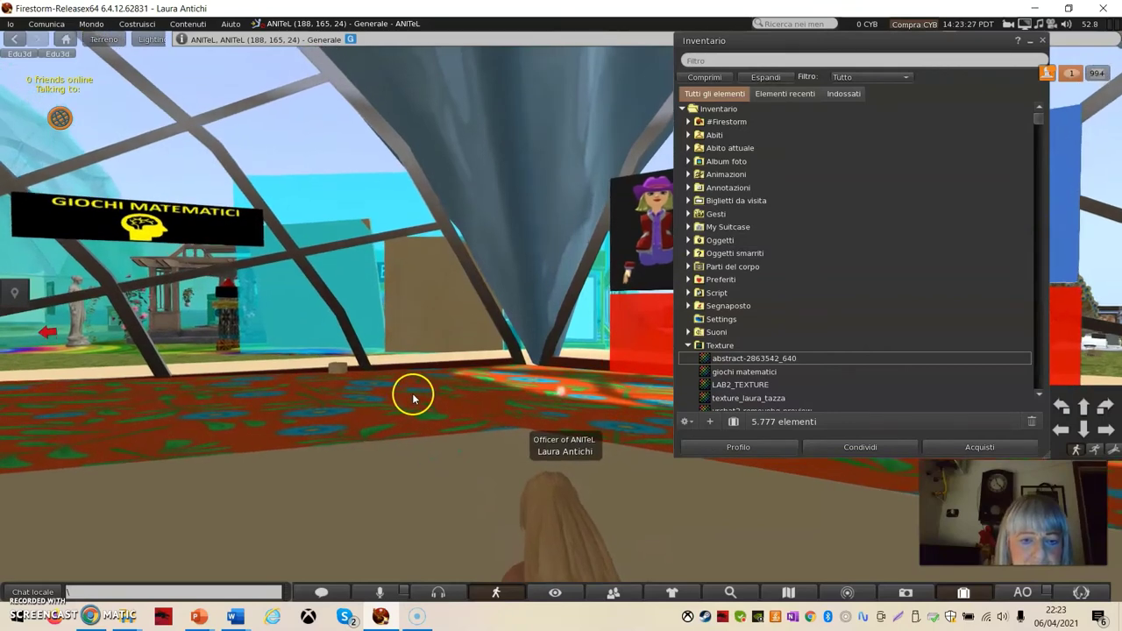
Step: Build a second box beside the small one and scale it uniformly to about 1.31 m per side
right_click(381, 425)
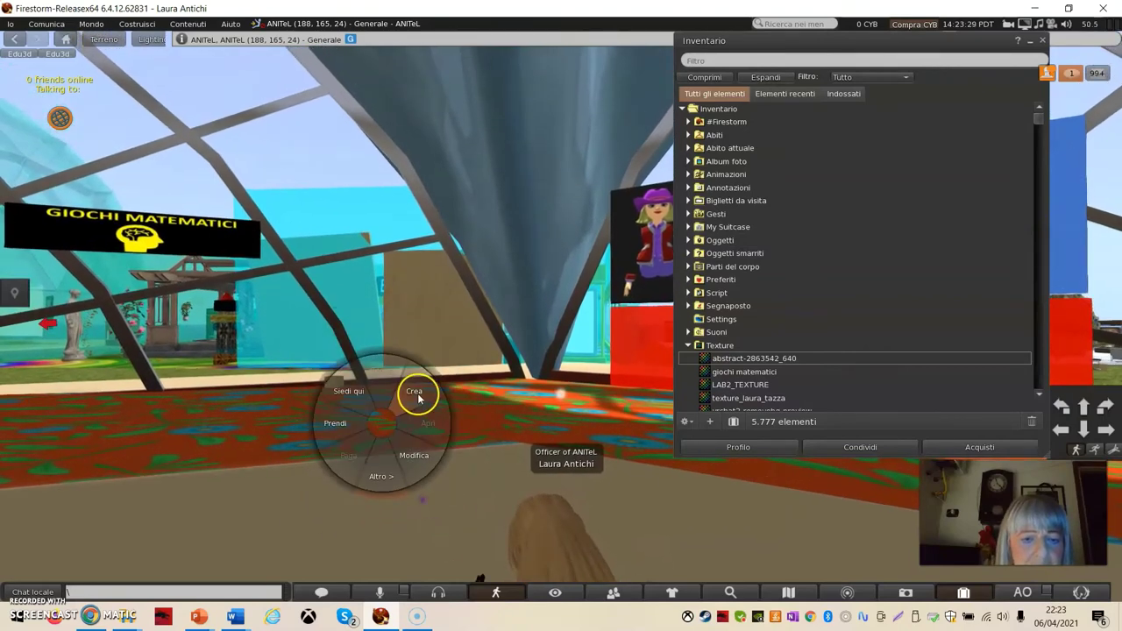
left_click(415, 393)
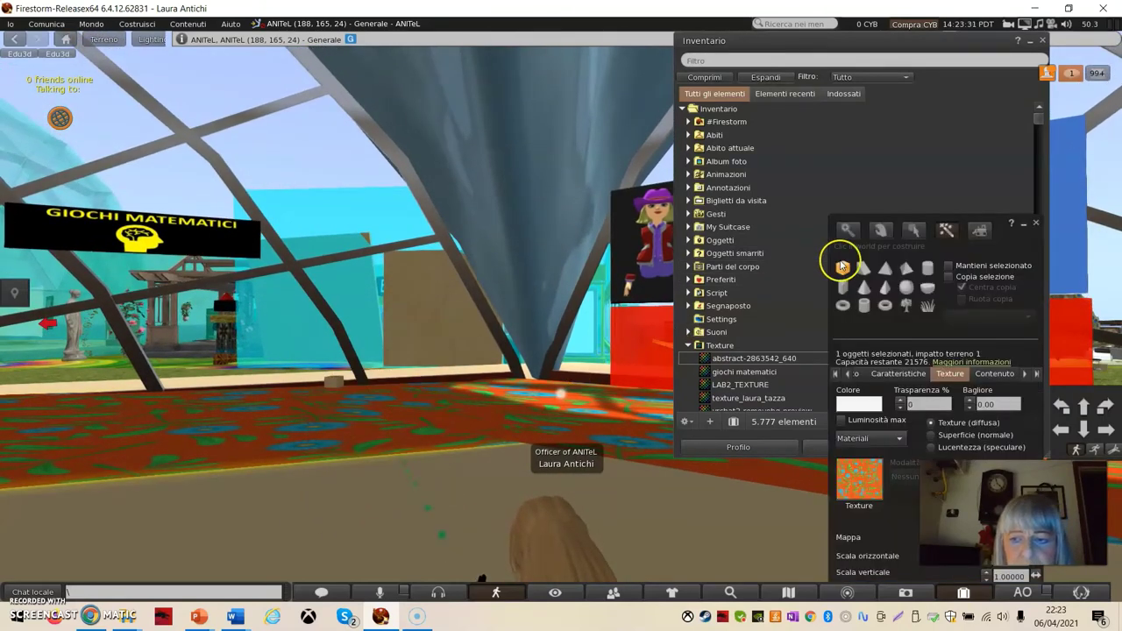
left_click(841, 265)
left_click(380, 399)
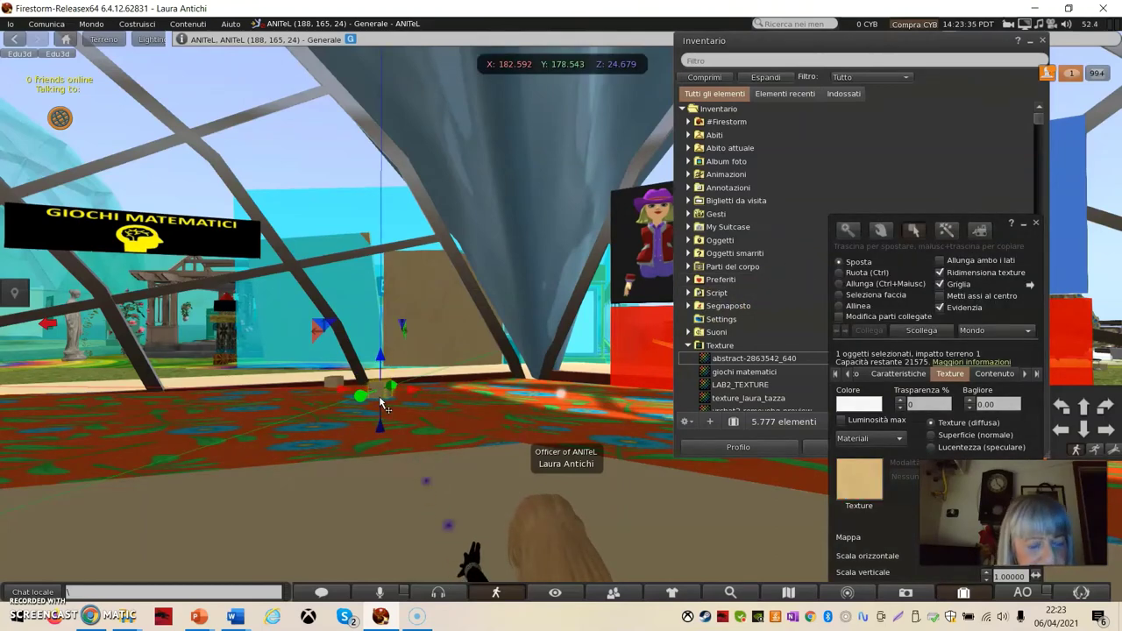
left_click_drag(388, 388, 417, 369)
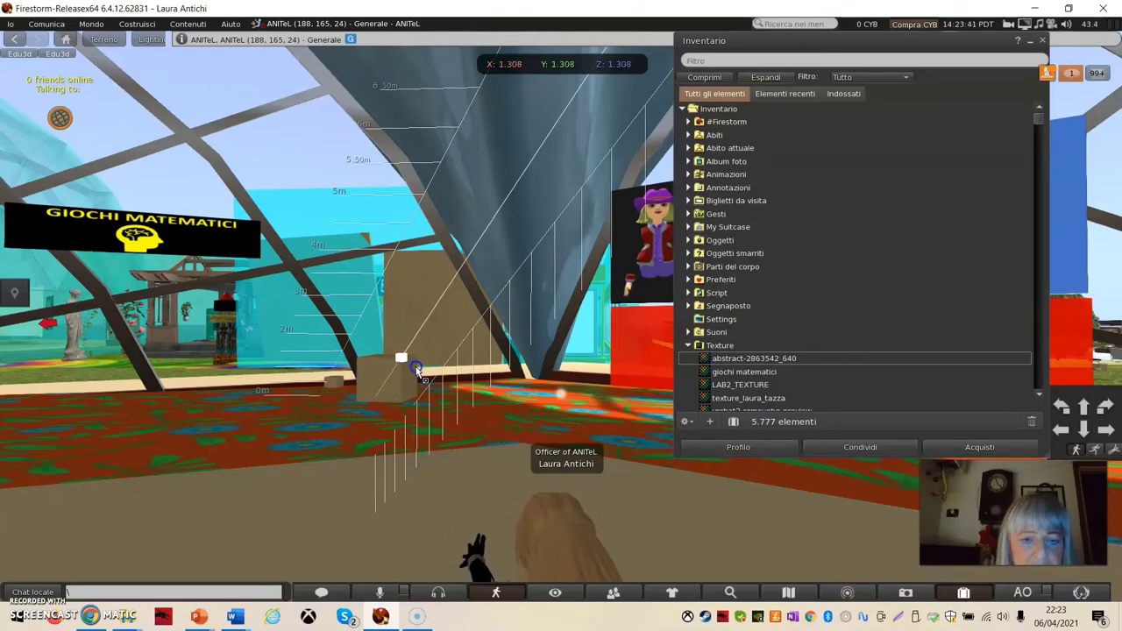
left_click_drag(417, 369, 418, 369)
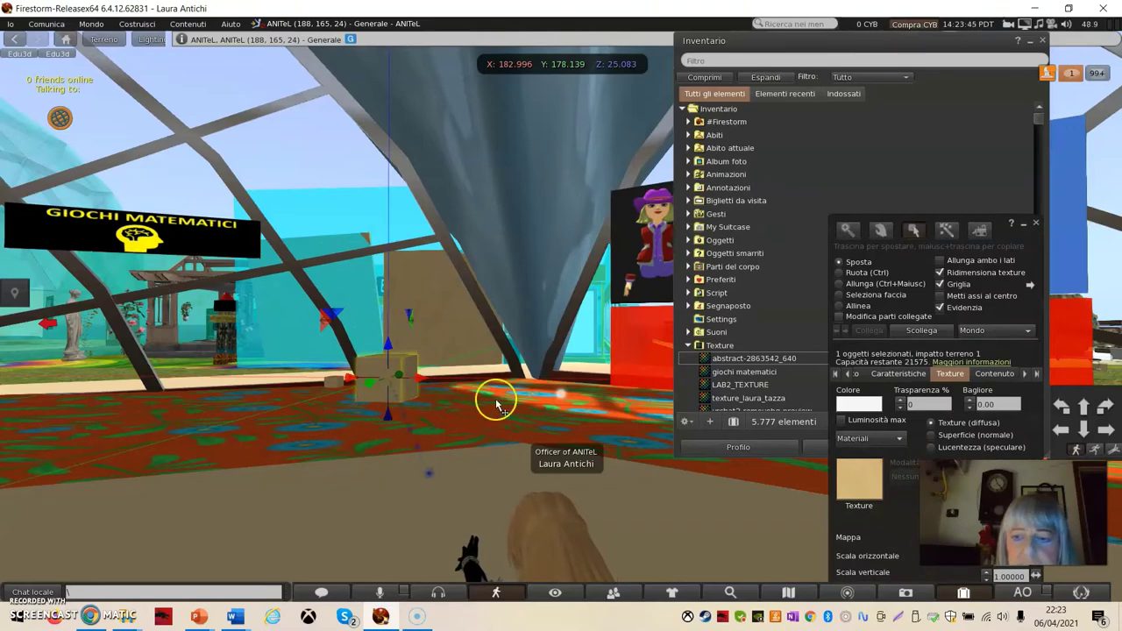
Step: Examine the larger box's object parameters and the base shape types available for it
left_click_drag(919, 221, 817, 145)
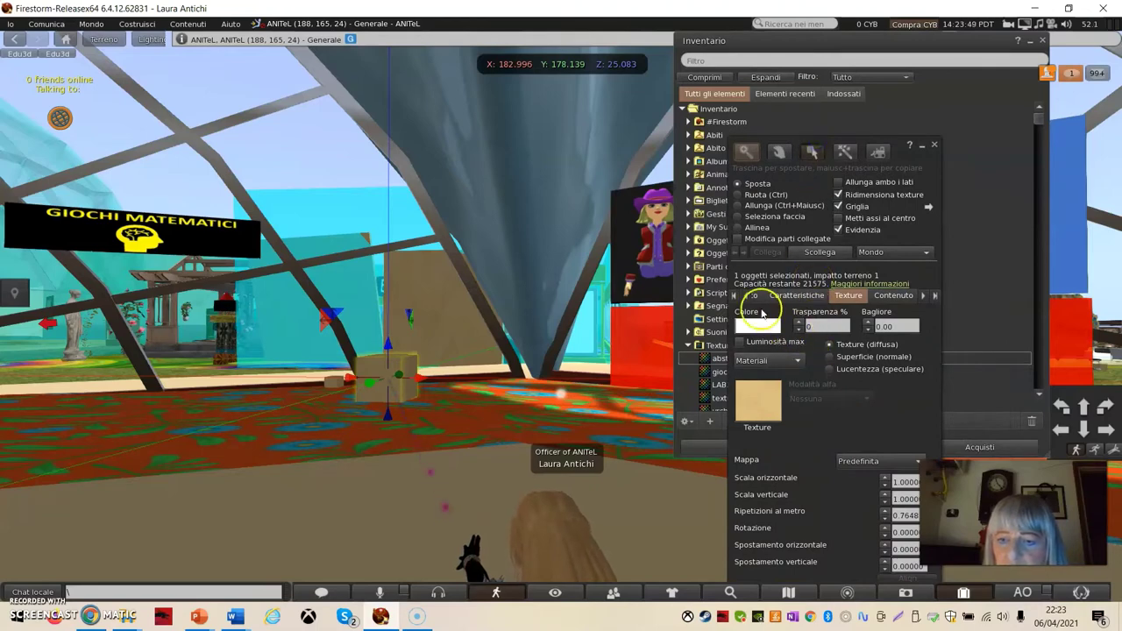
left_click(748, 298)
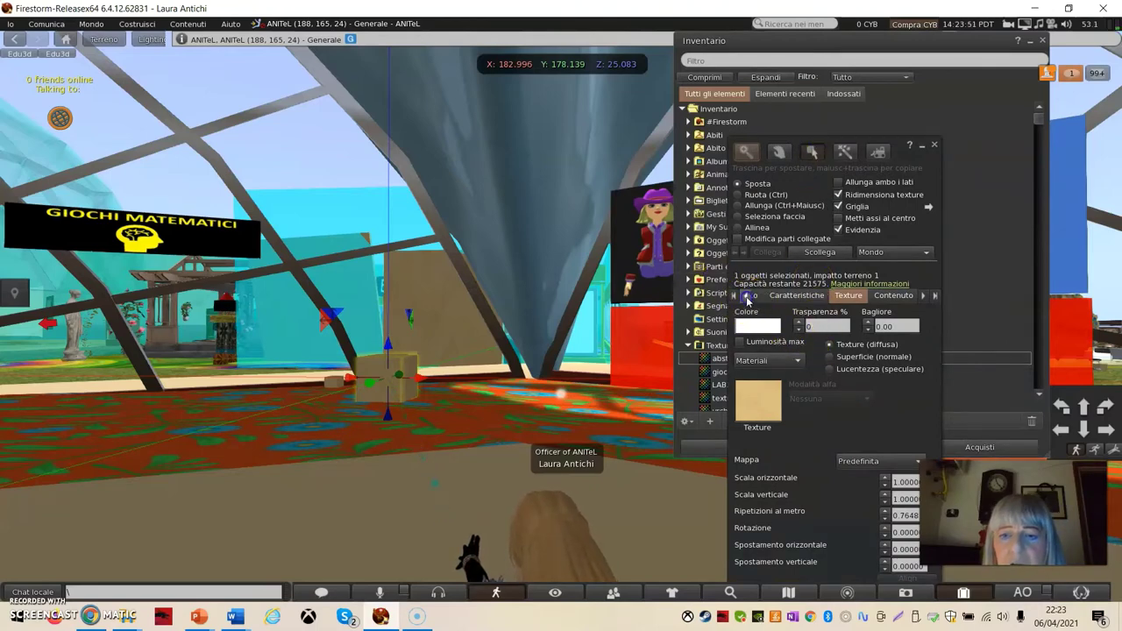
left_click(748, 299)
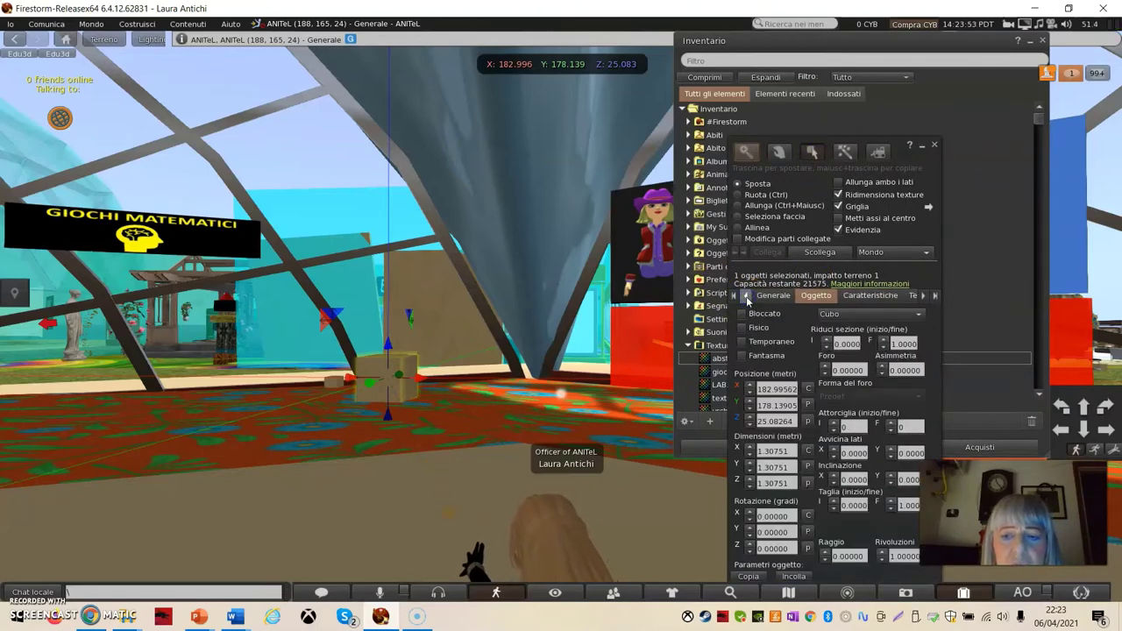
left_click(846, 317)
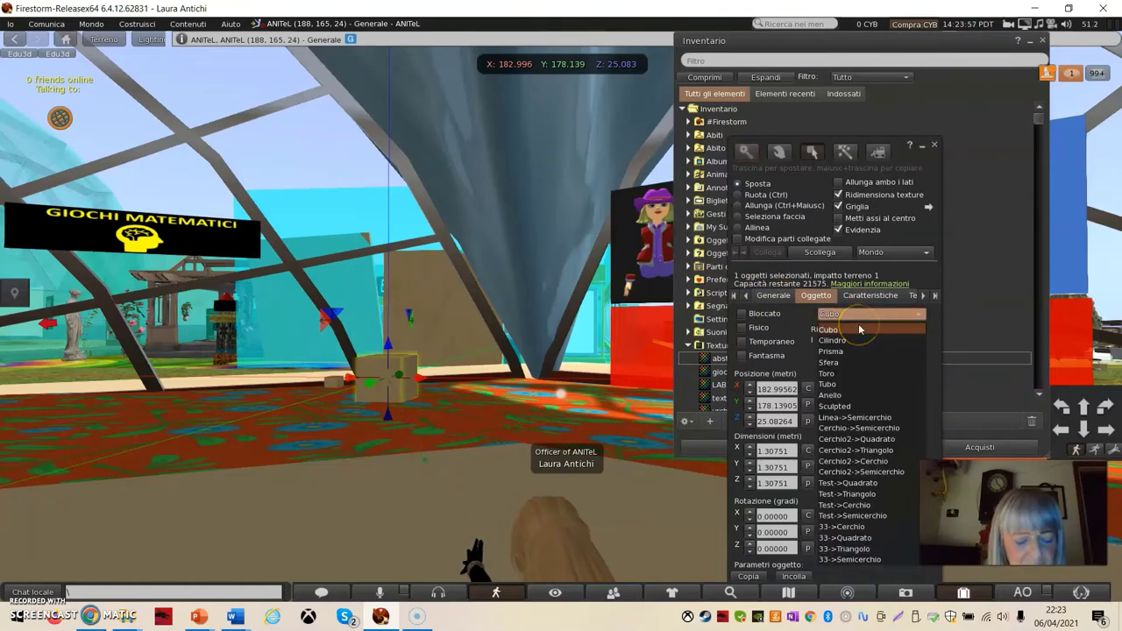
key("l")
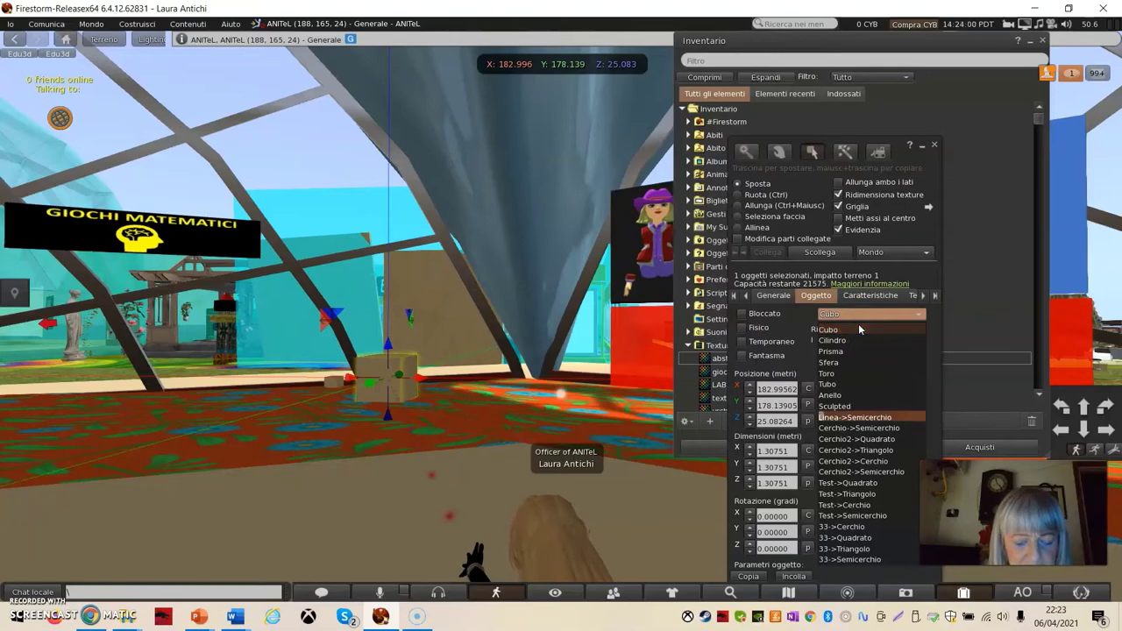
left_click(835, 313)
left_click(839, 316)
left_click(843, 317)
left_click(843, 318)
left_click(843, 317)
Step: Name the larger box "scatola" and leave its description empty
left_click(771, 295)
left_click(827, 312)
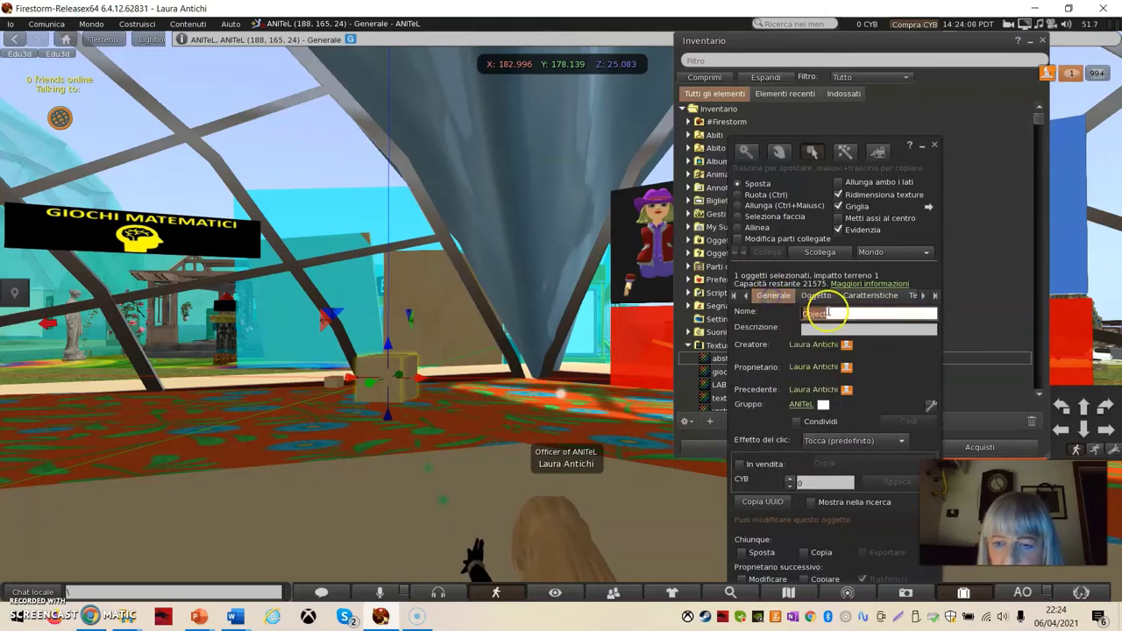
left_click(834, 313)
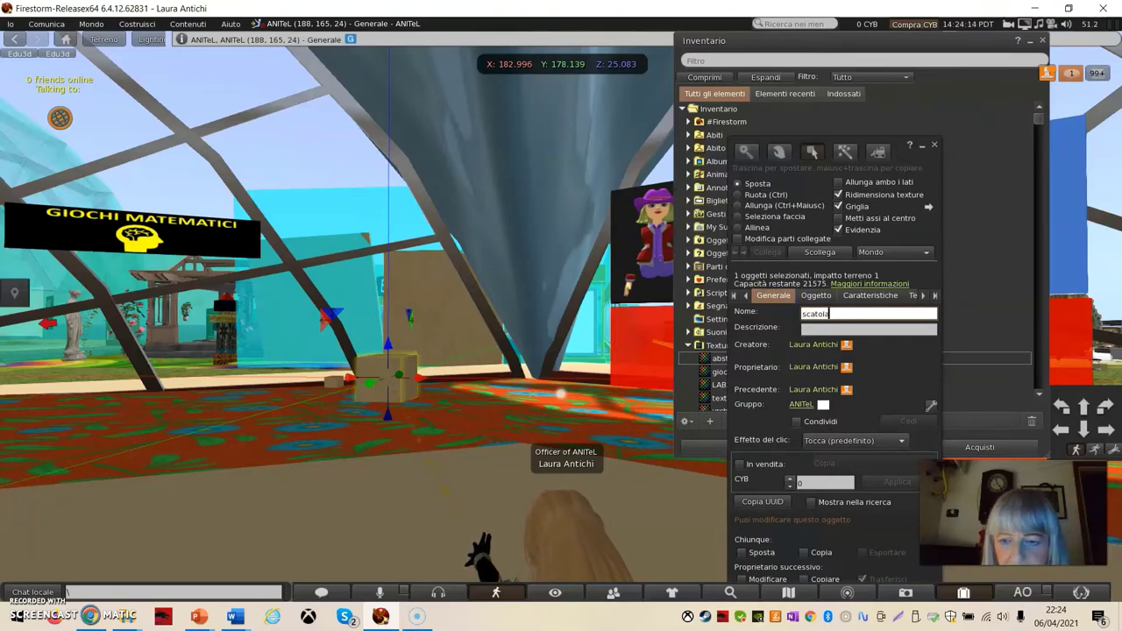
left_click(827, 330)
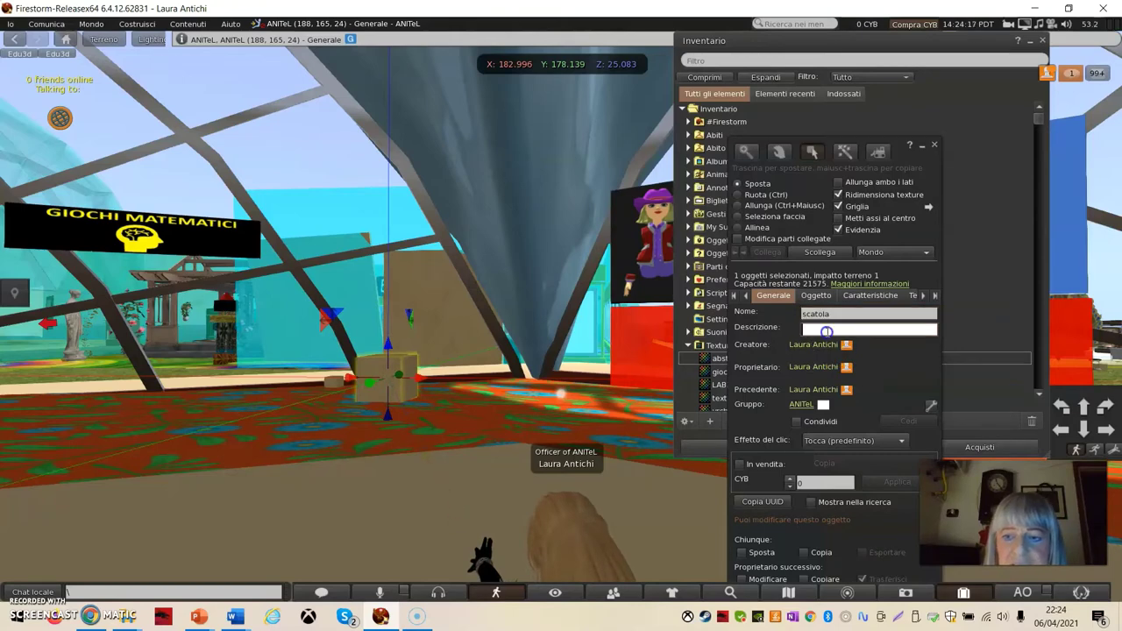
Step: Apply the abstract-2863542_640 texture from the inventory's Texture folder to the larger box
left_click(913, 296)
left_click(895, 296)
left_click(767, 381)
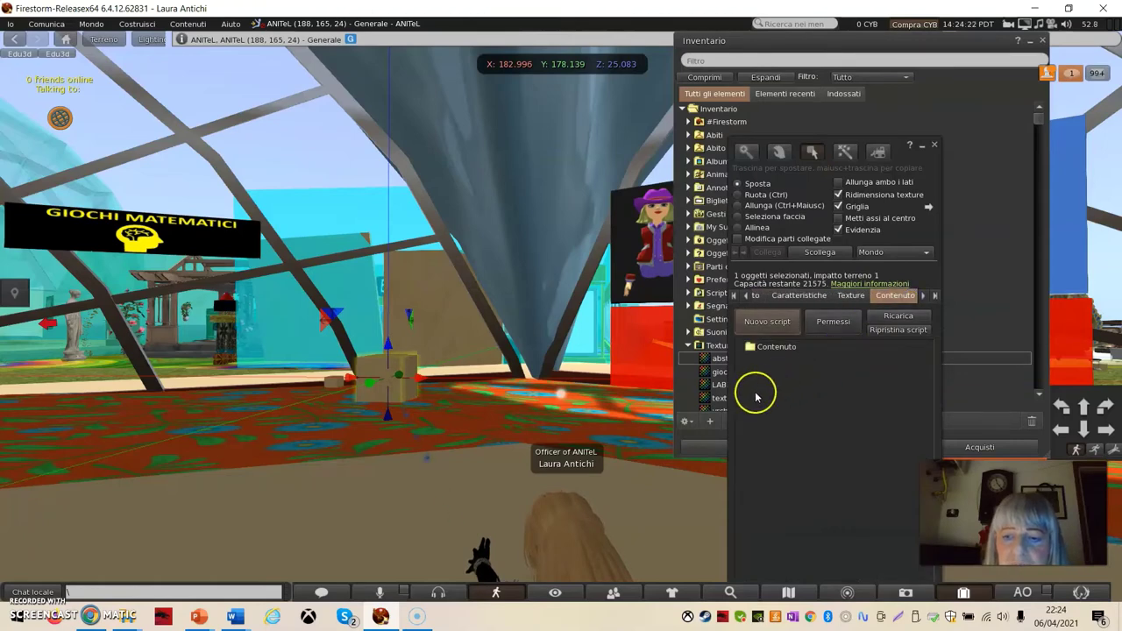
left_click(850, 295)
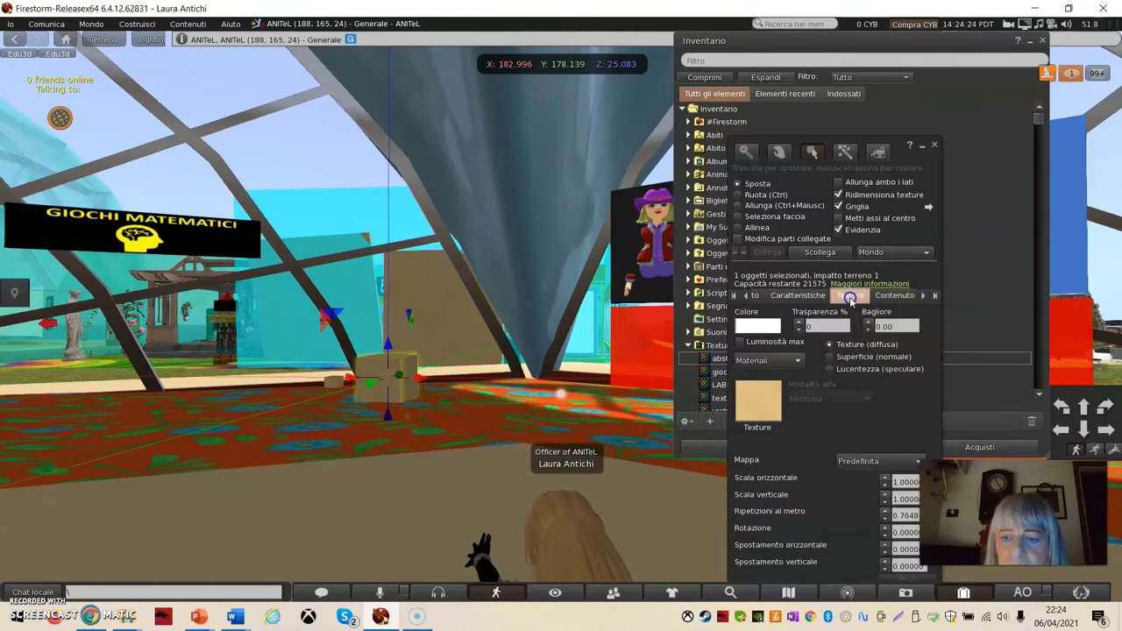
left_click(759, 405)
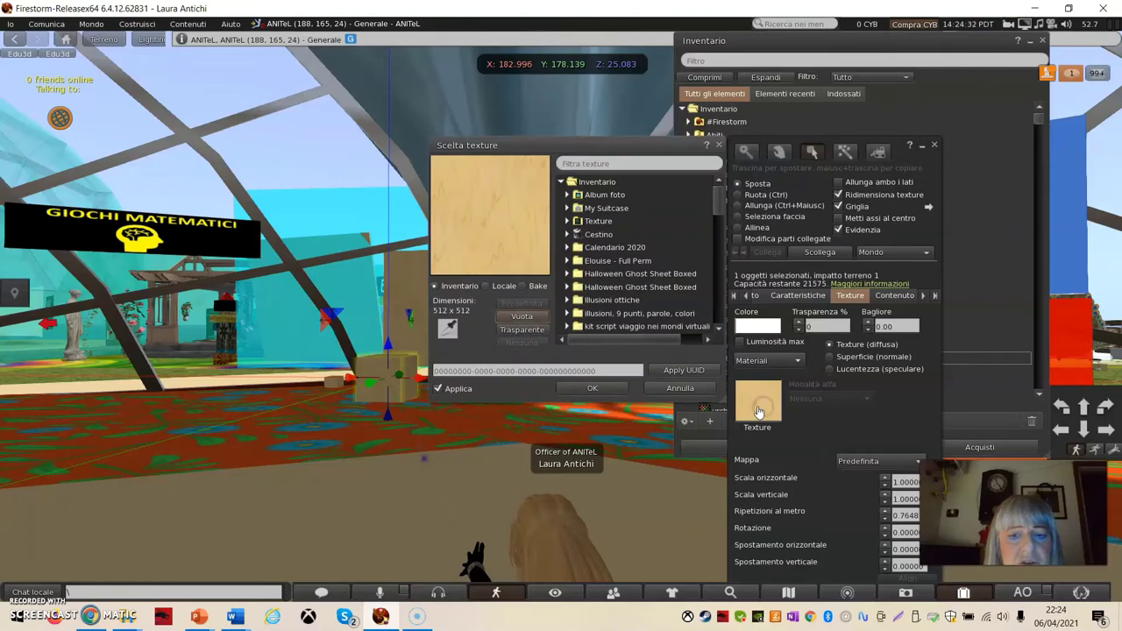
left_click(568, 221)
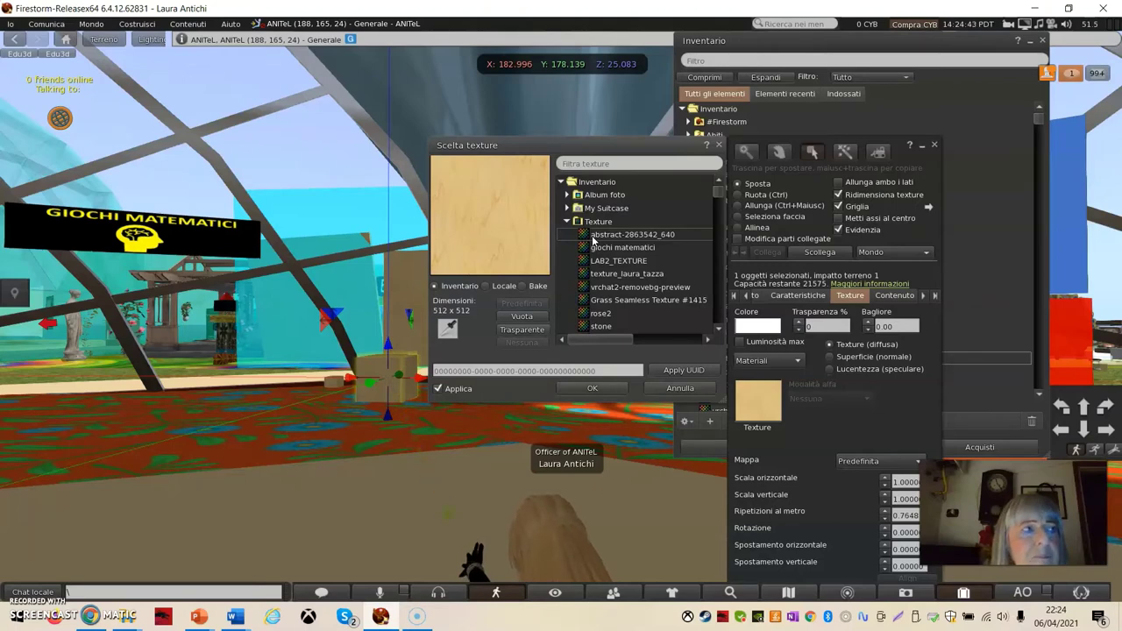
left_click(593, 235)
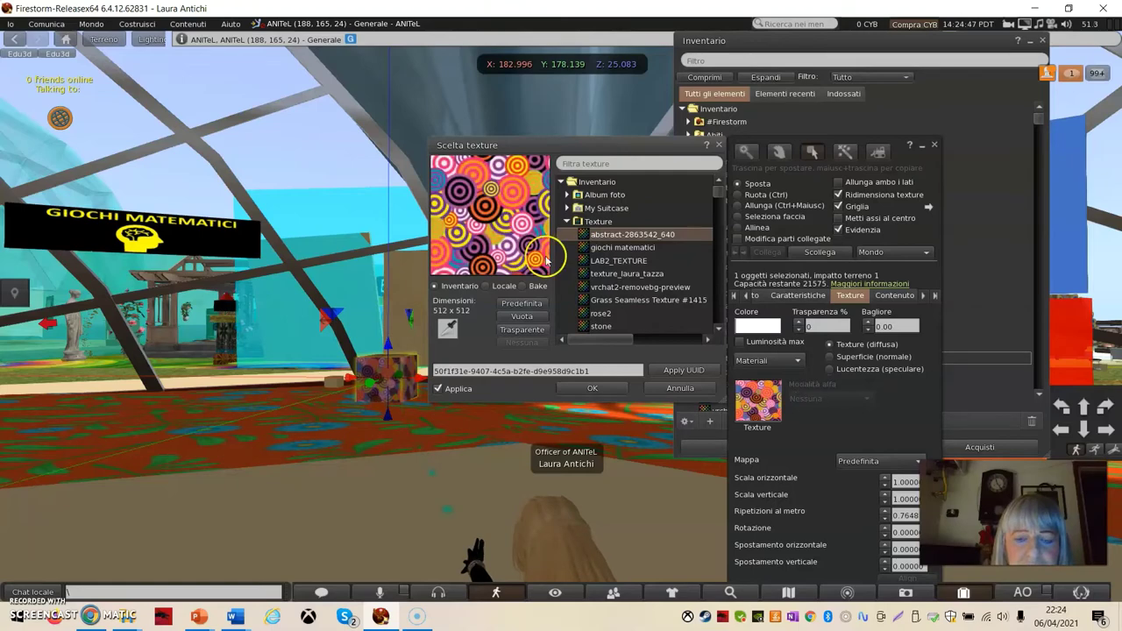
left_click(593, 389)
Step: Deselect the textured box and close the build and inventory windows
left_click_drag(508, 417, 471, 473, "alt")
left_click(473, 412)
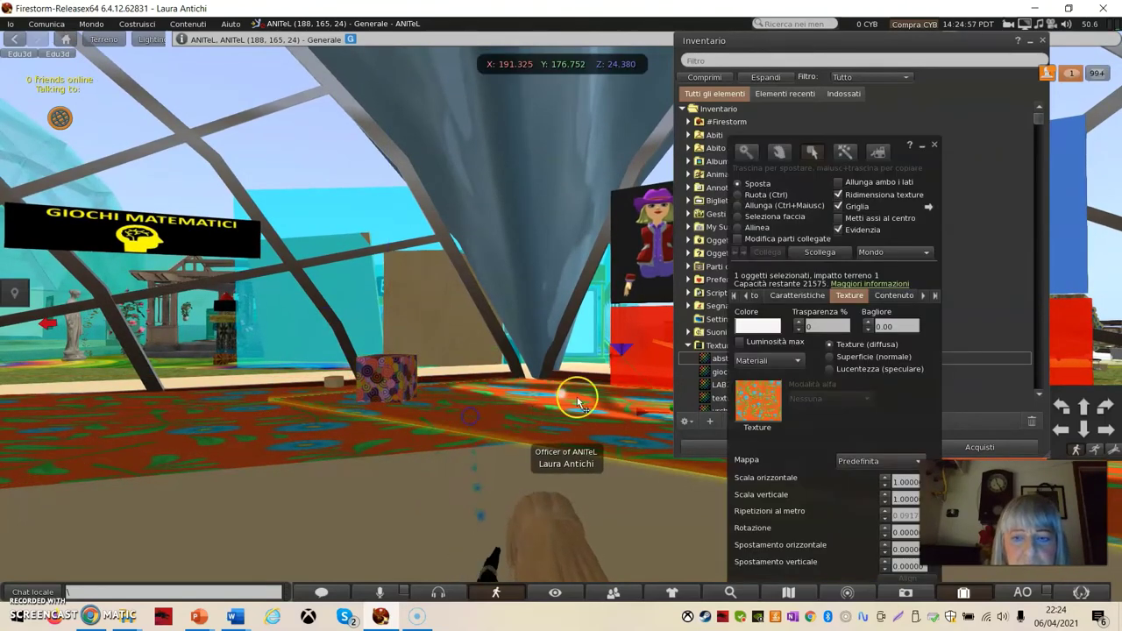
left_click(934, 146)
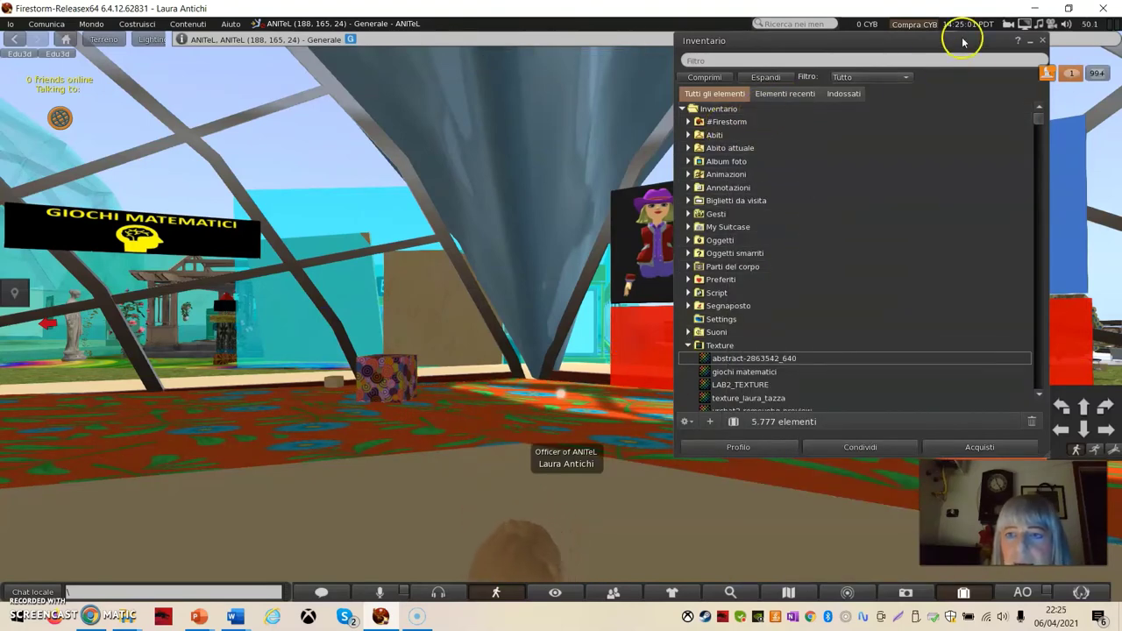
left_click(1042, 41)
left_click(1042, 40)
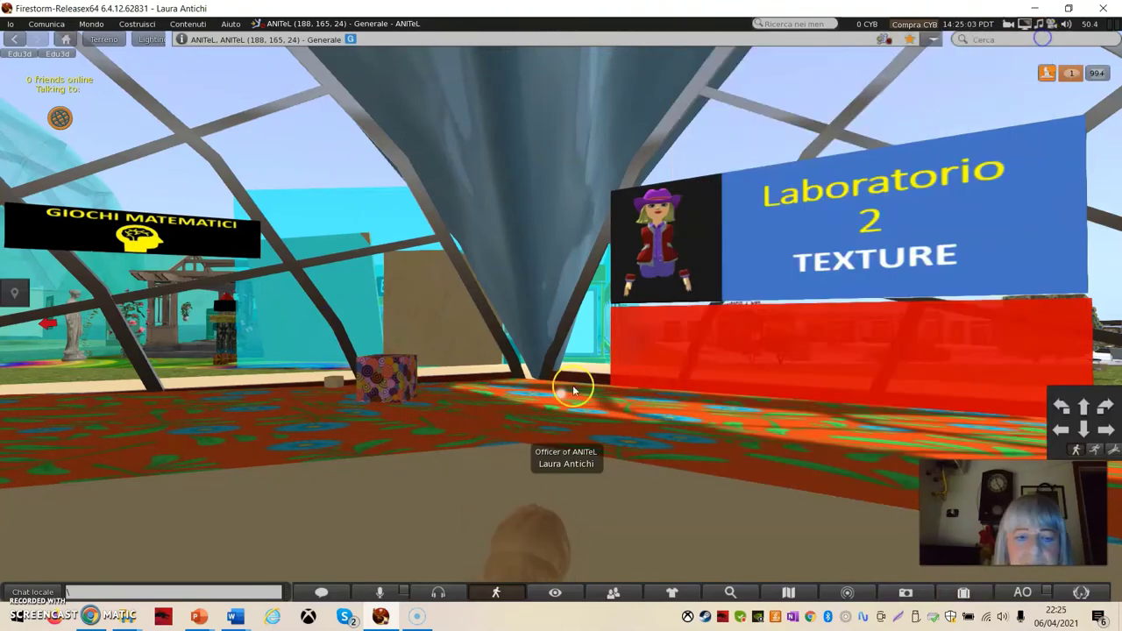
Step: Build a sphere on the floor beside the textured box and scale it uniformly to about 2.05 m
right_click(500, 404)
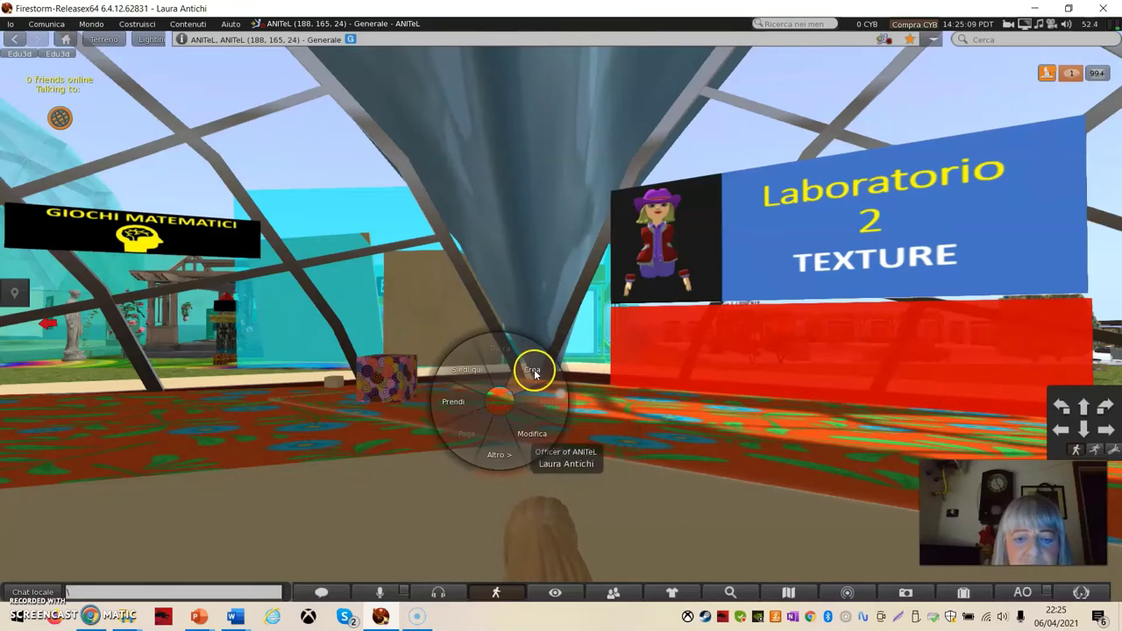
left_click(534, 368)
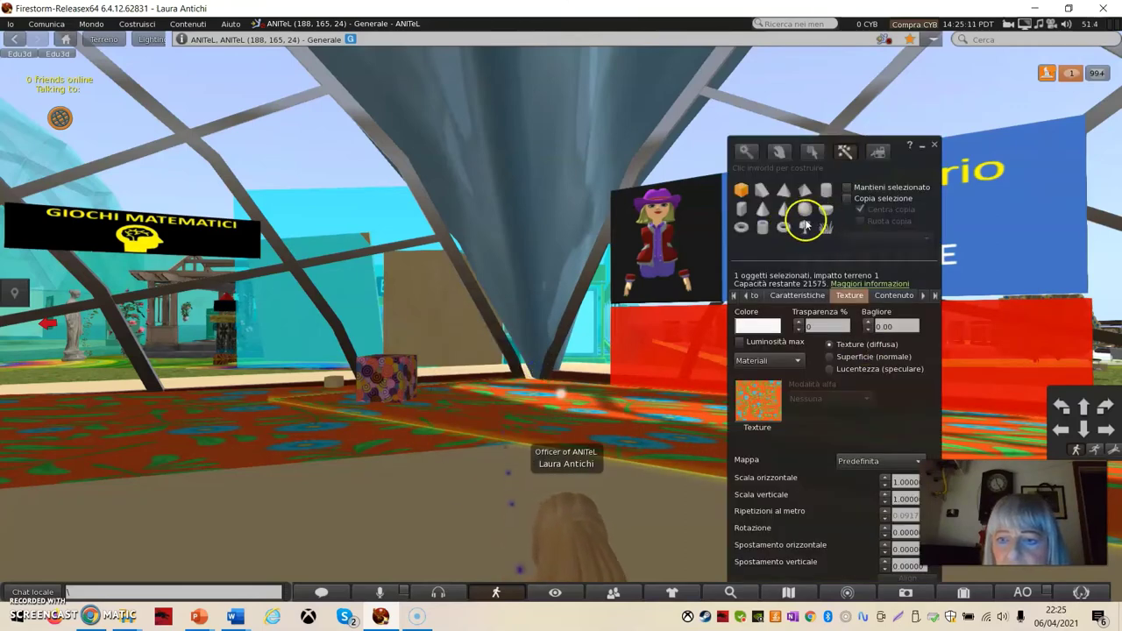
left_click(806, 212)
left_click(498, 399)
key("ctrl+shift")
left_click(512, 394, "ctrl+shift")
left_click_drag(512, 391, 570, 352, "ctrl+shift")
left_click(499, 458)
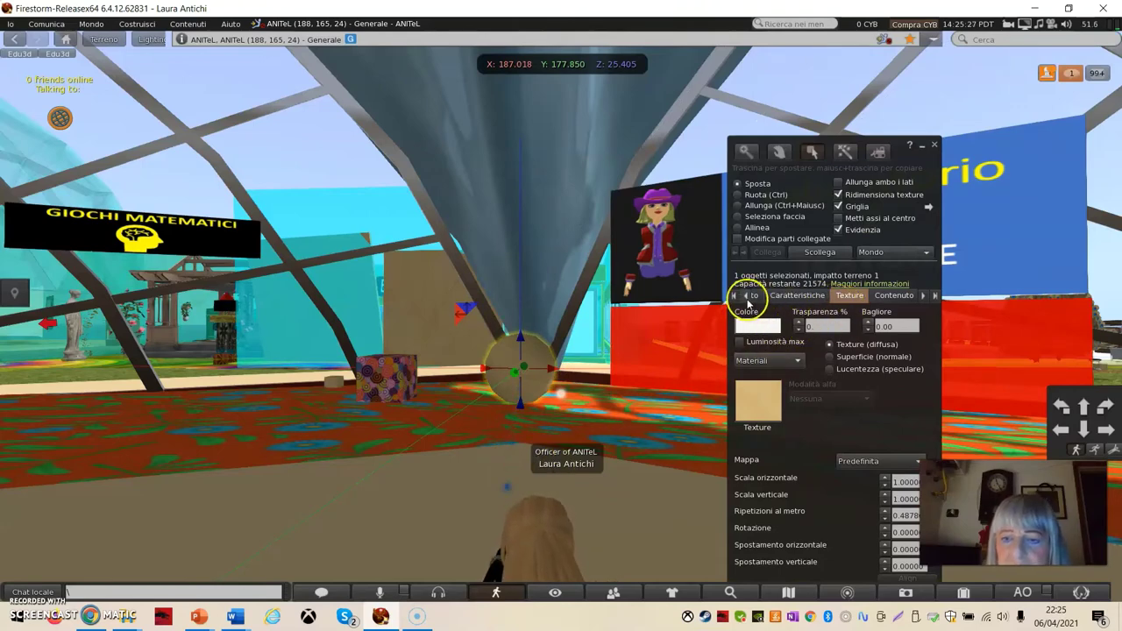
Step: Name the sphere "sfera" and leave its description empty
left_click(747, 296)
left_click(746, 296)
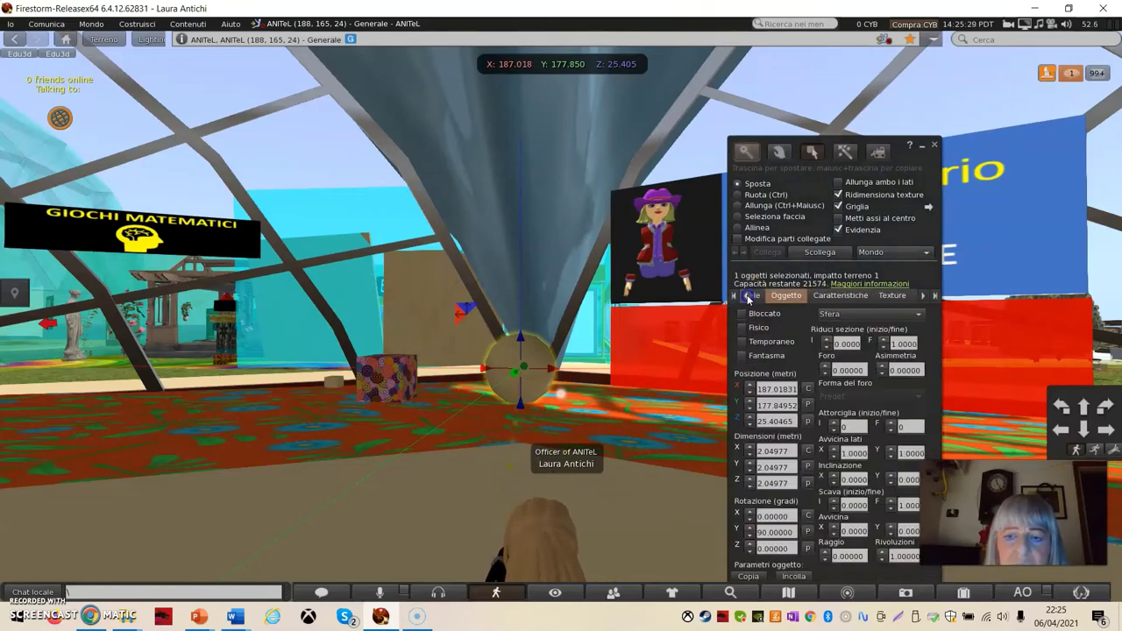
left_click(747, 297)
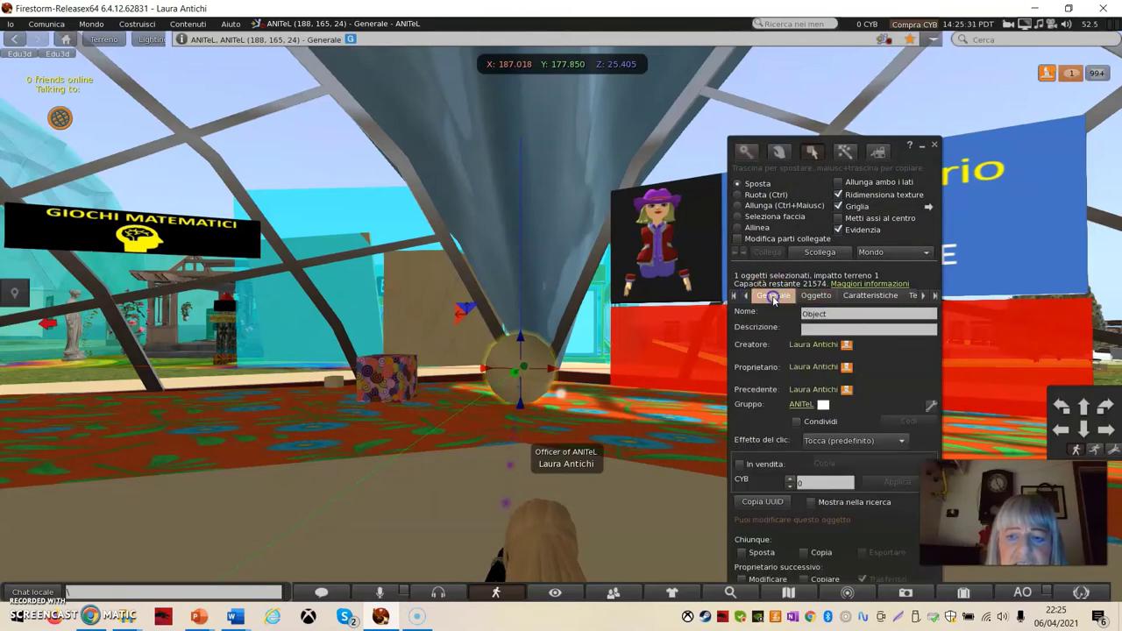
left_click(850, 313)
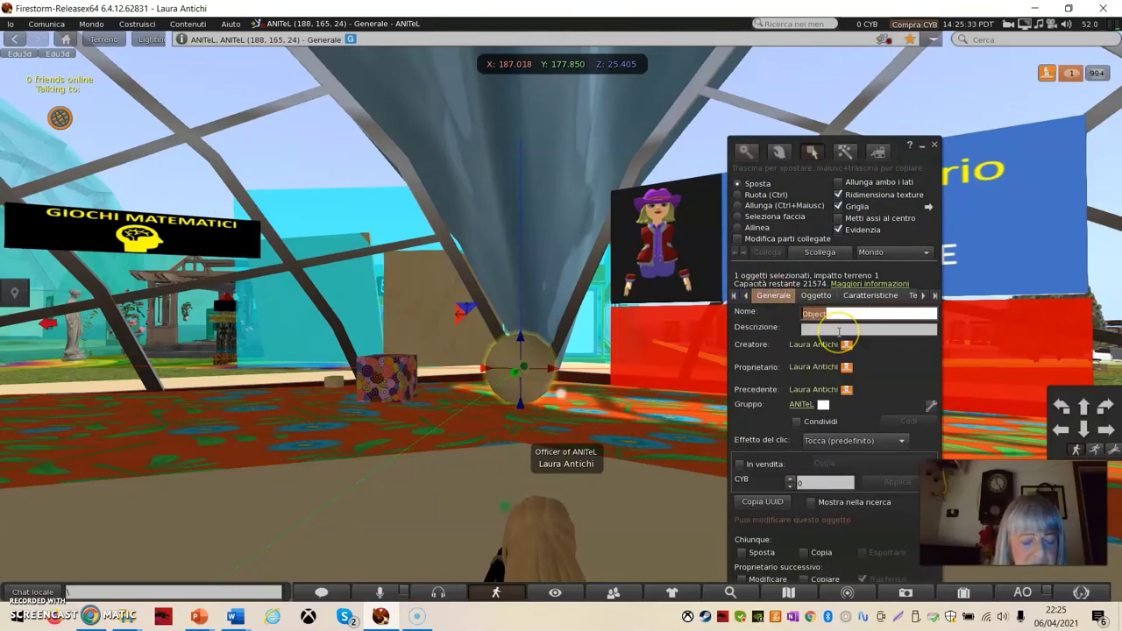
type("sfera")
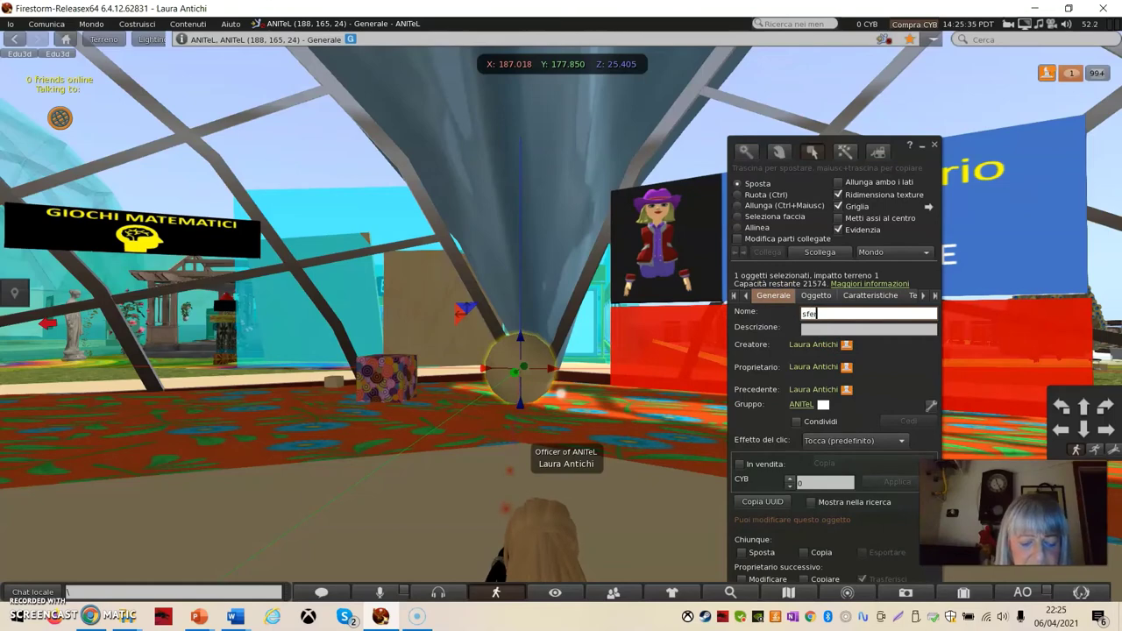
left_click(821, 328)
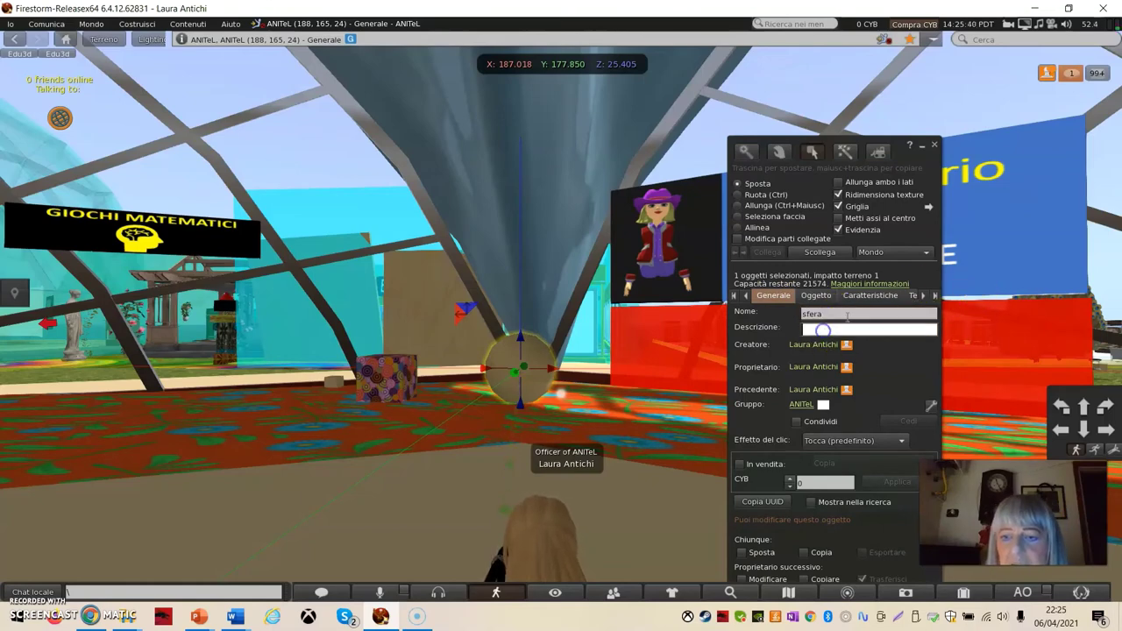
Step: Open the texture chooser for the sphere and expand the inventory's Texture folder
left_click(923, 298)
left_click(892, 295)
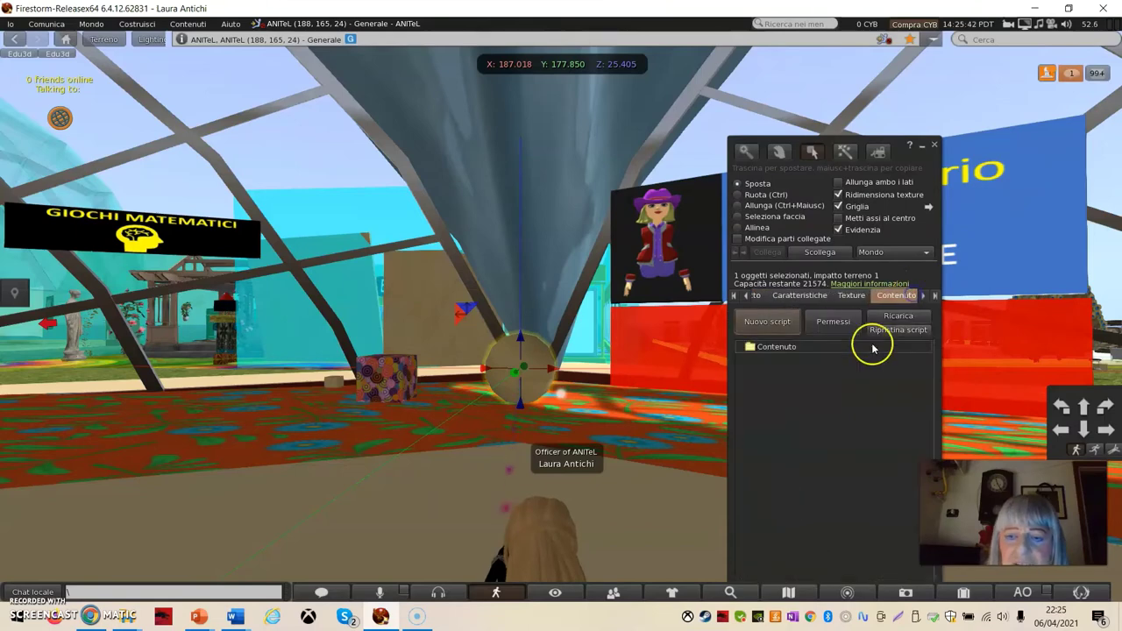
left_click(849, 295)
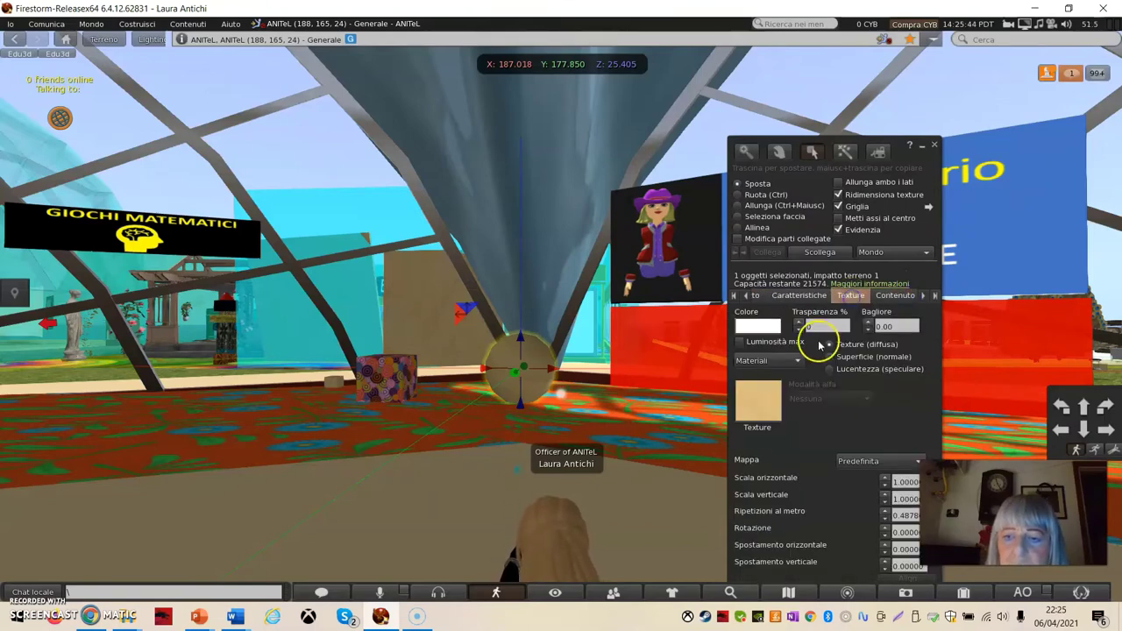
left_click(764, 414)
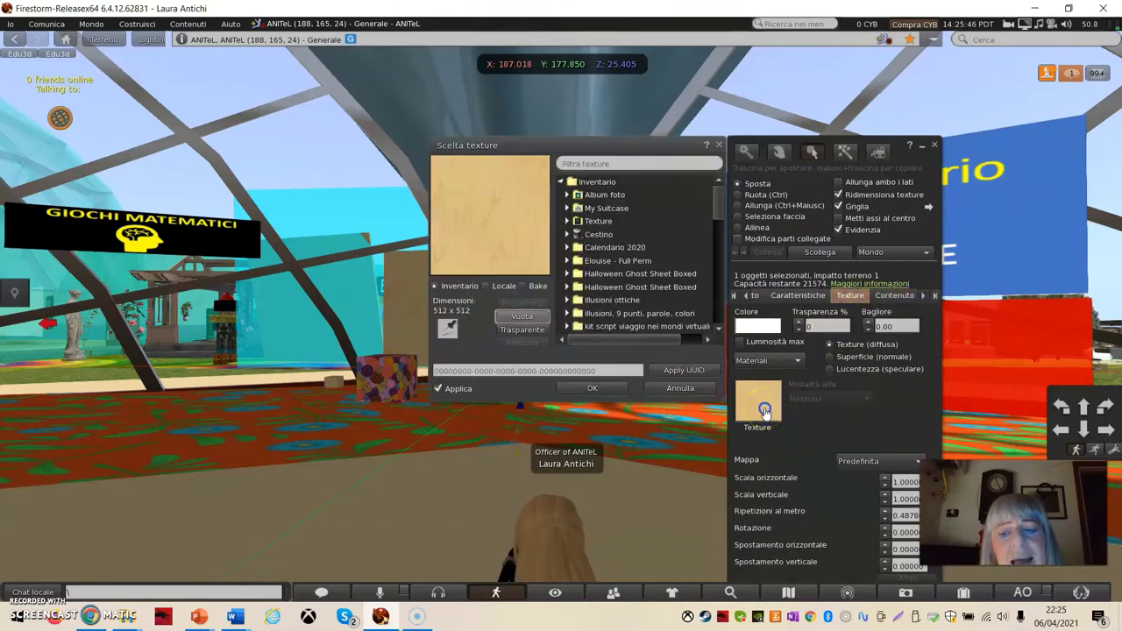
left_click(566, 220)
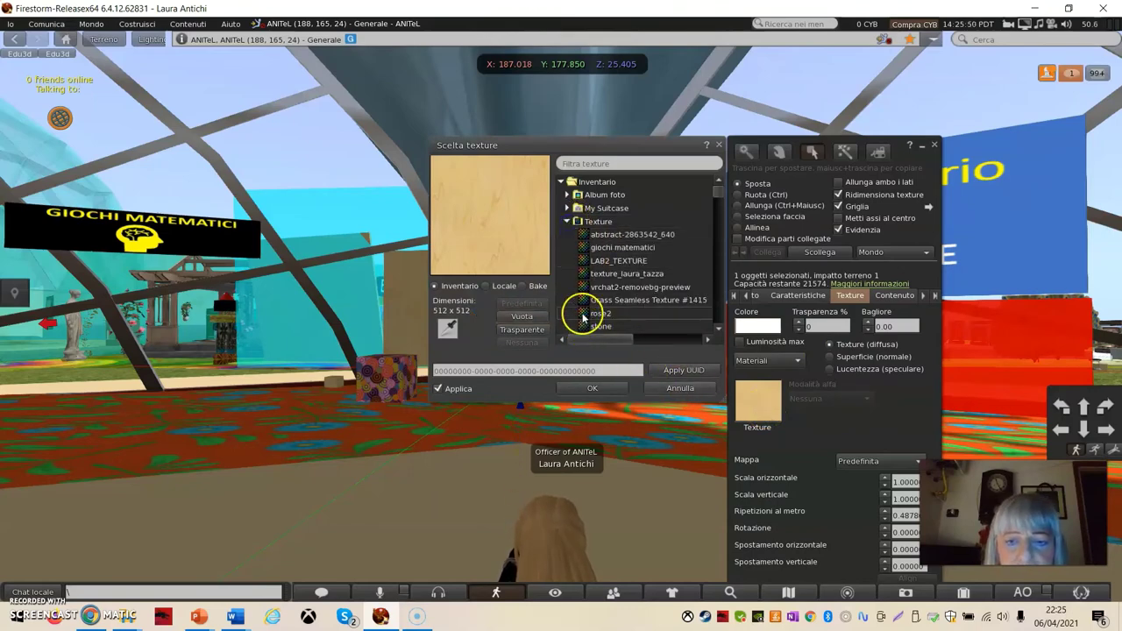
Step: Try the flower-2923492_640 texture from the Texture folder on the sphere
scroll(586, 314, "down", 3)
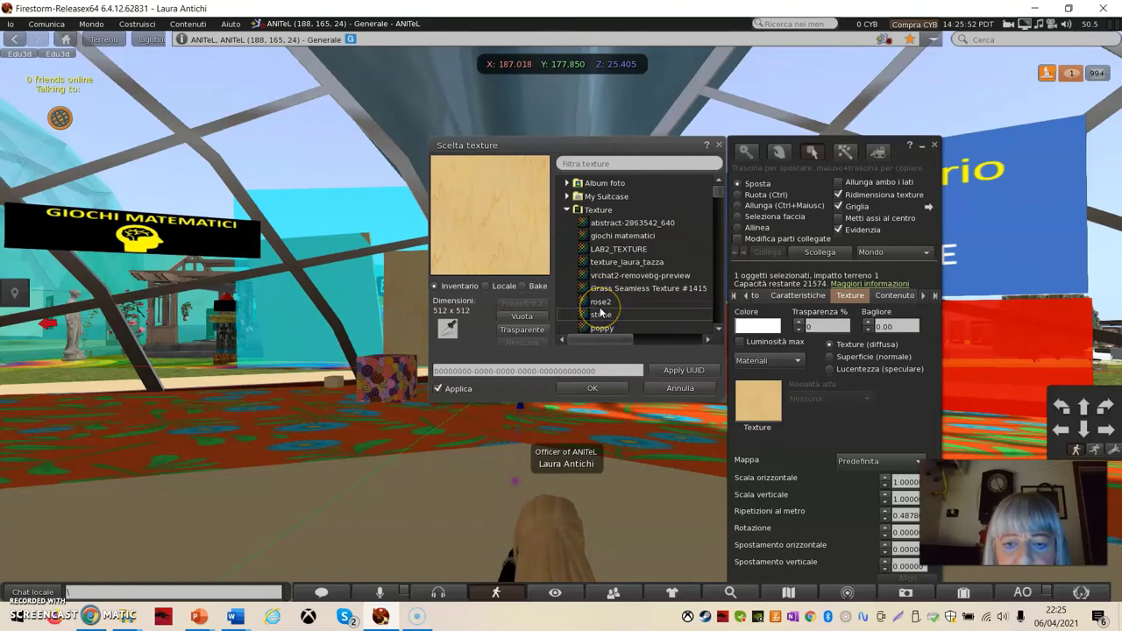
scroll(601, 311, "down", 5)
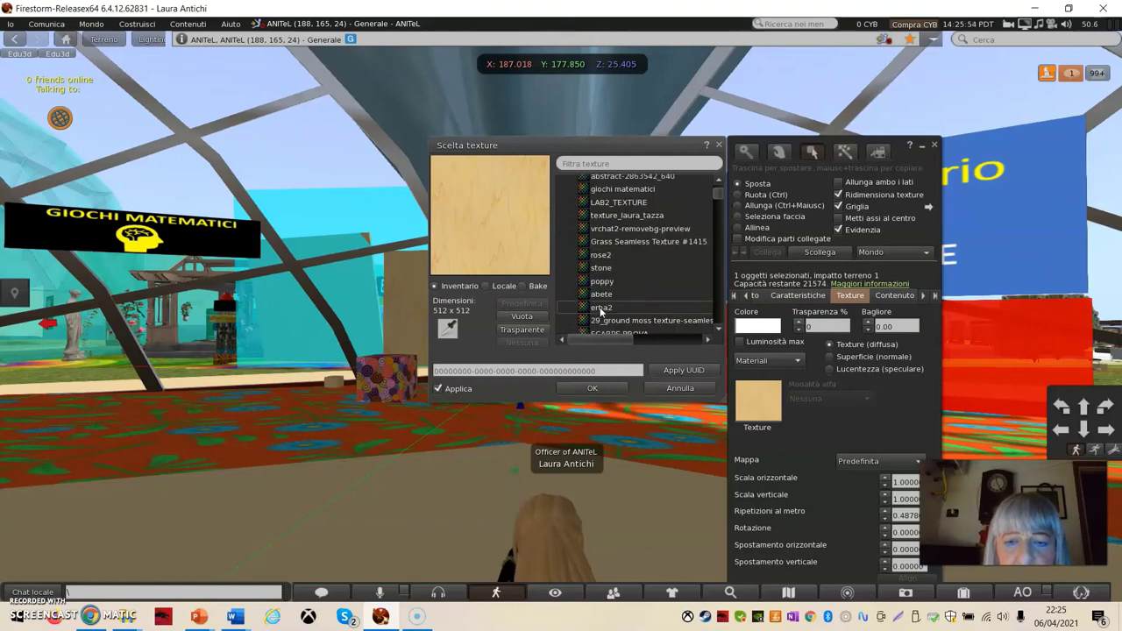
scroll(601, 311, "down", 10)
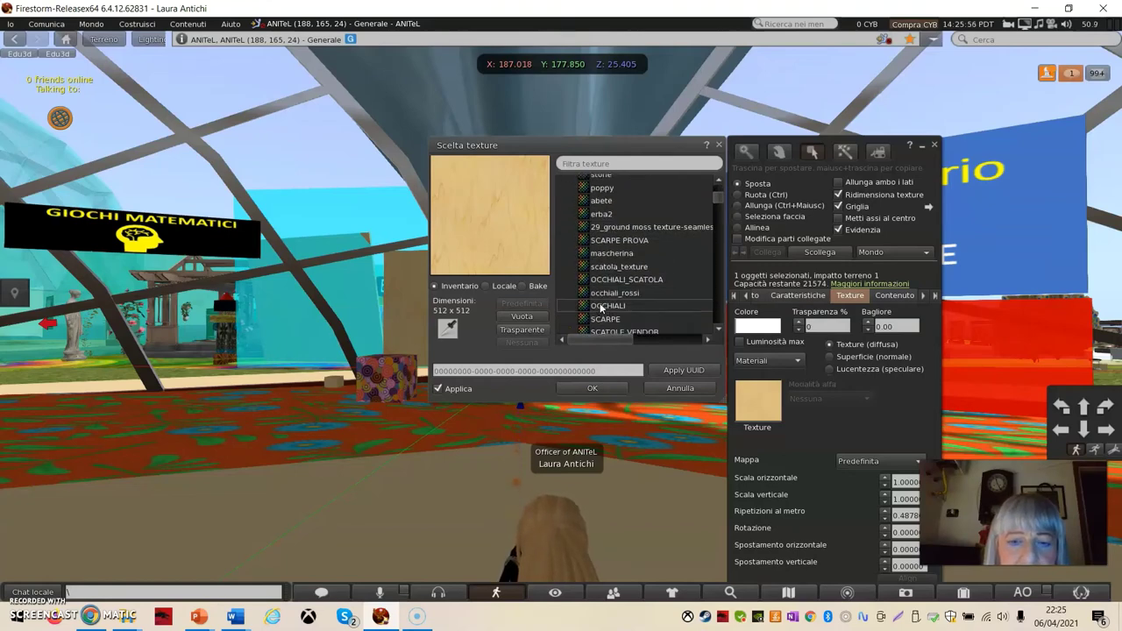
scroll(601, 305, "down", 11)
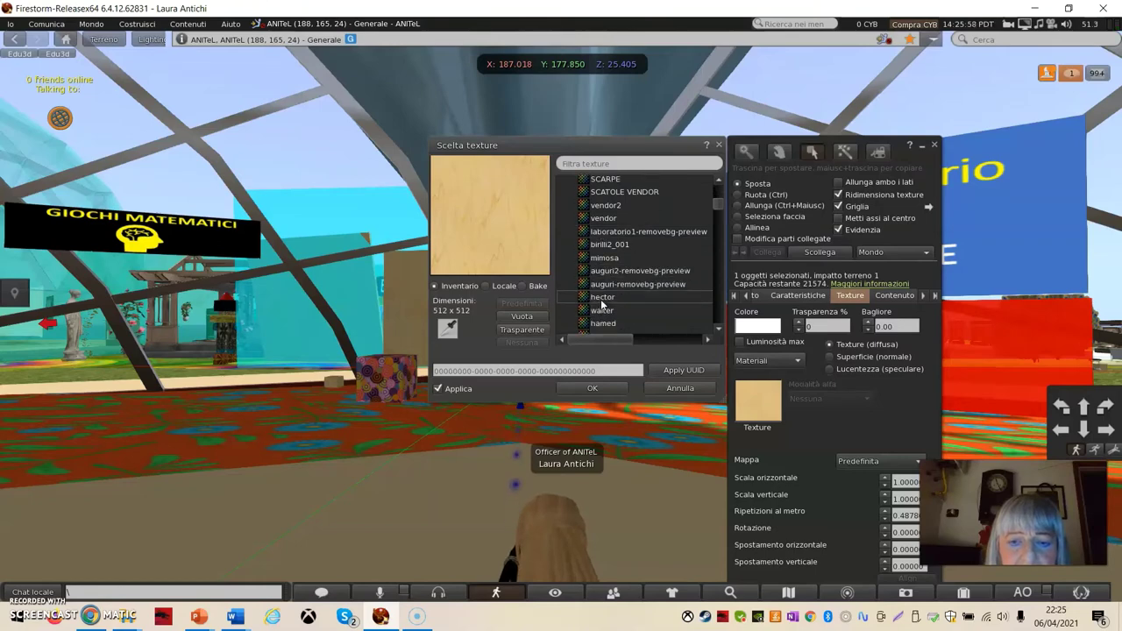
scroll(601, 300, "down", 10)
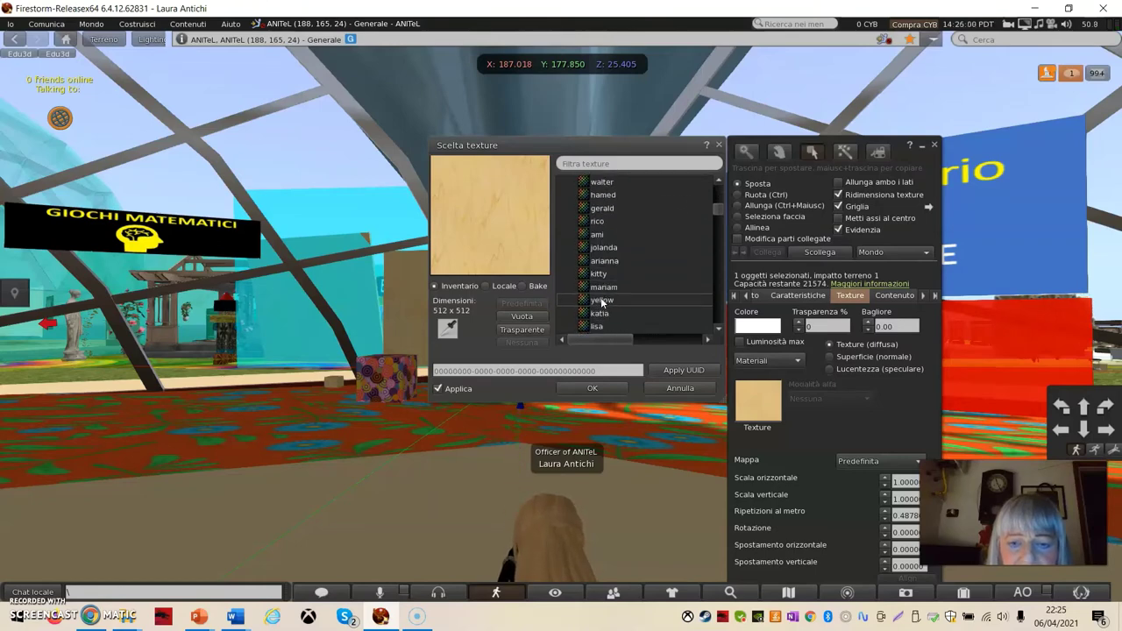
scroll(605, 292, "down", 15)
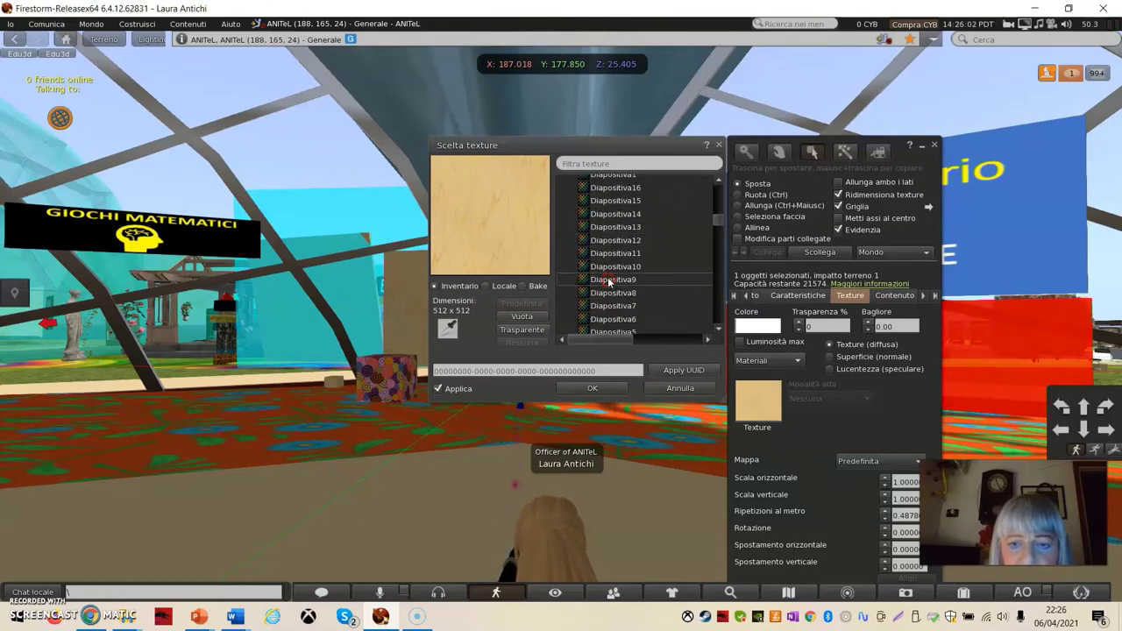
scroll(618, 274, "down", 9)
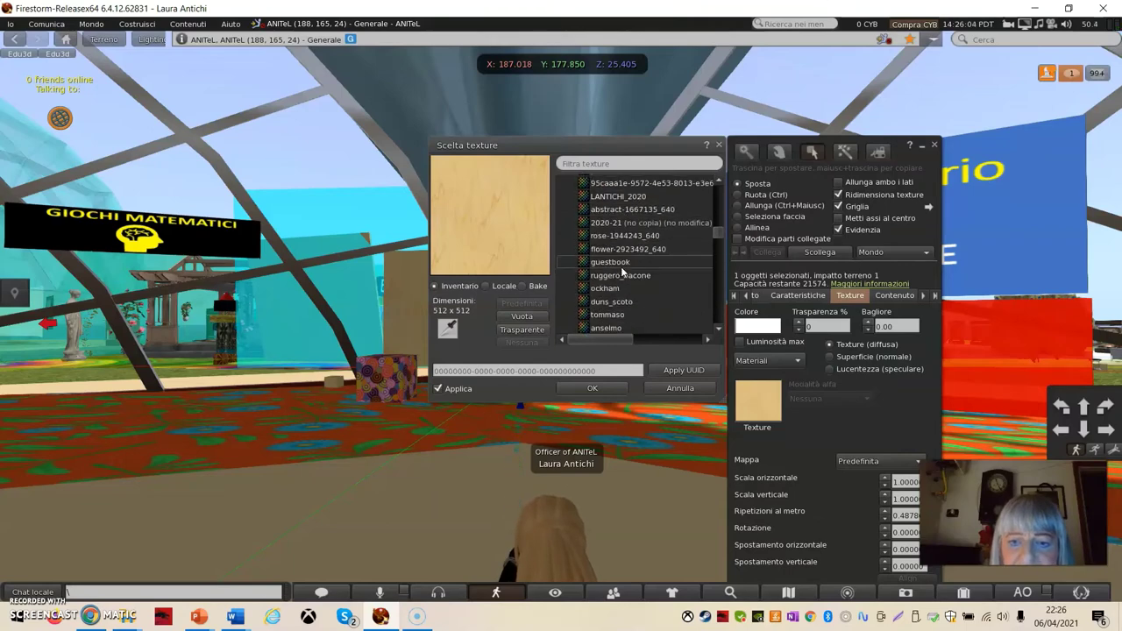
left_click(609, 249)
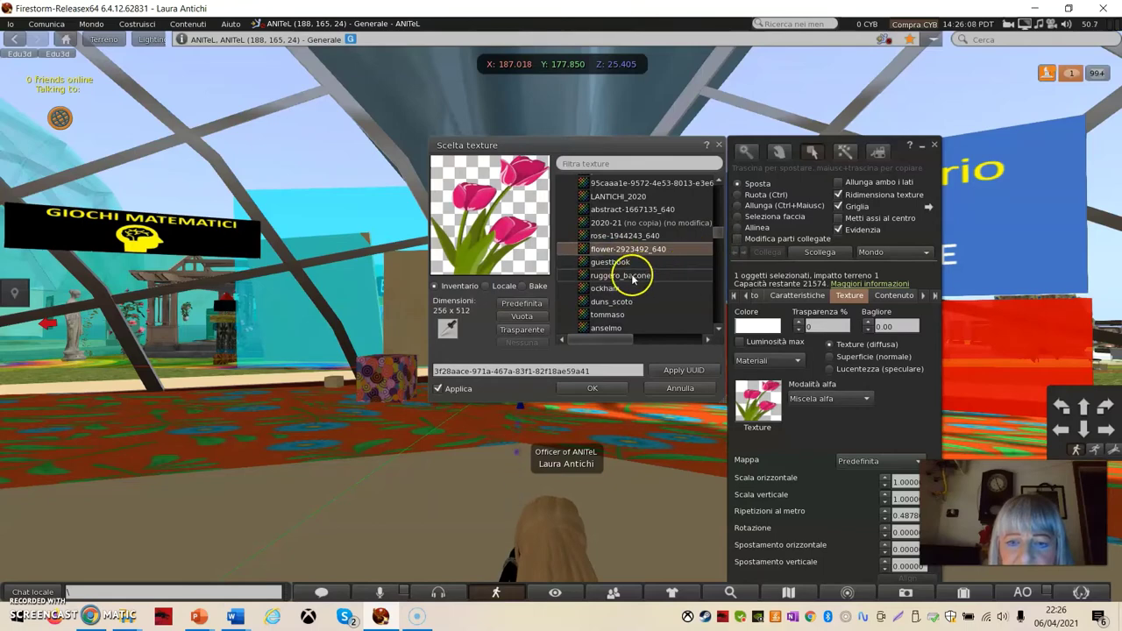
Step: Try the margherite texture from the Texture folder on the sphere
scroll(633, 274, "down", 3)
scroll(632, 279, "down", 12)
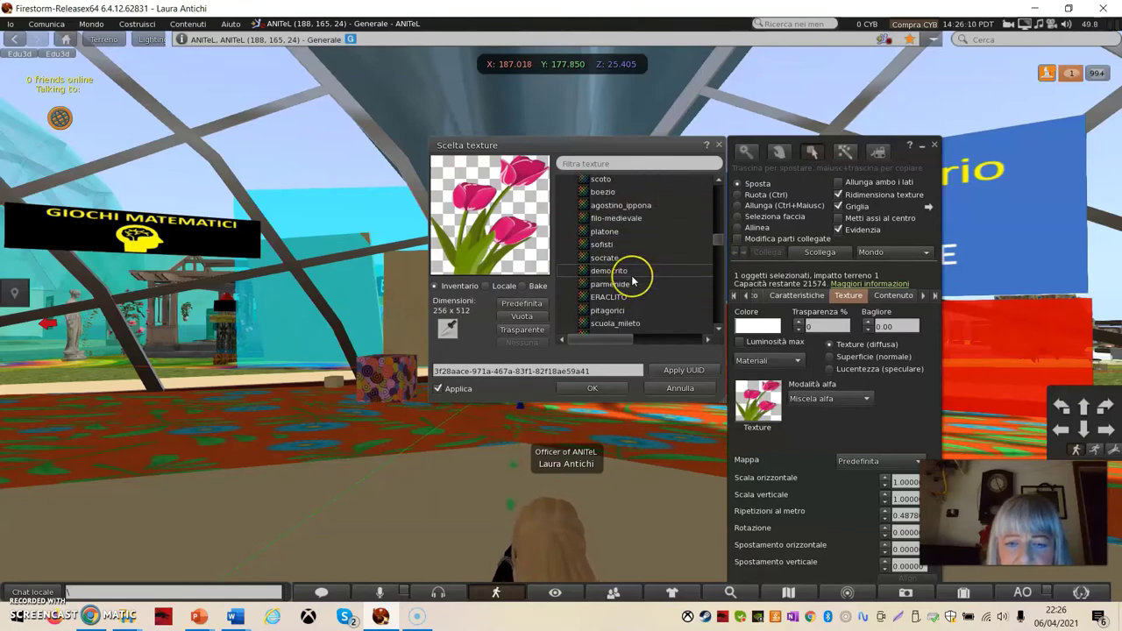
scroll(633, 279, "down", 10)
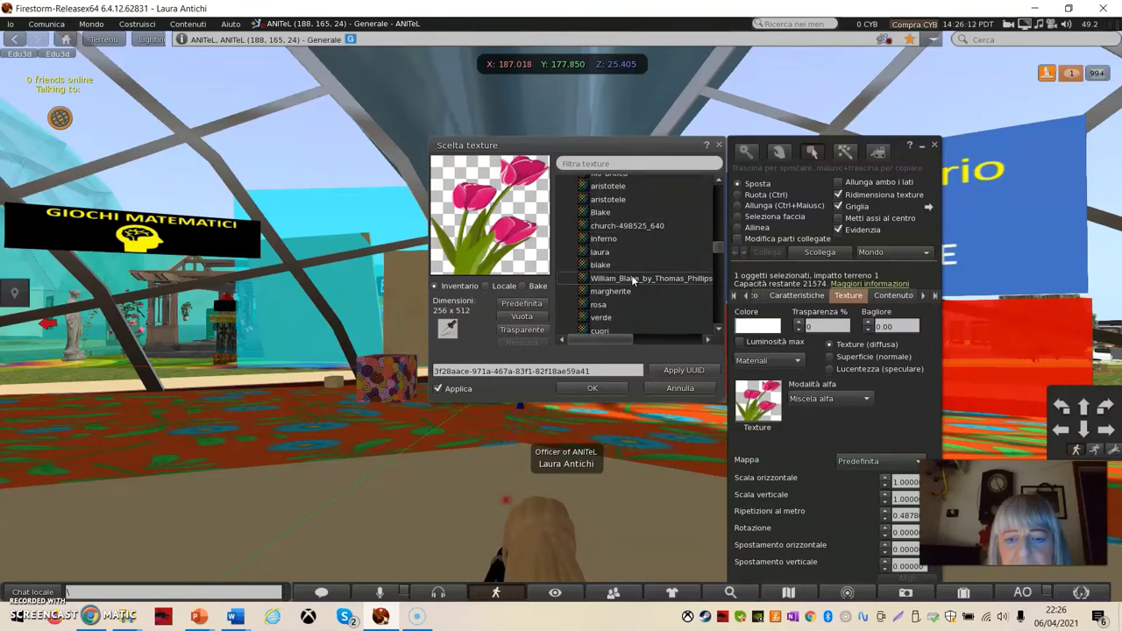
left_click(601, 293)
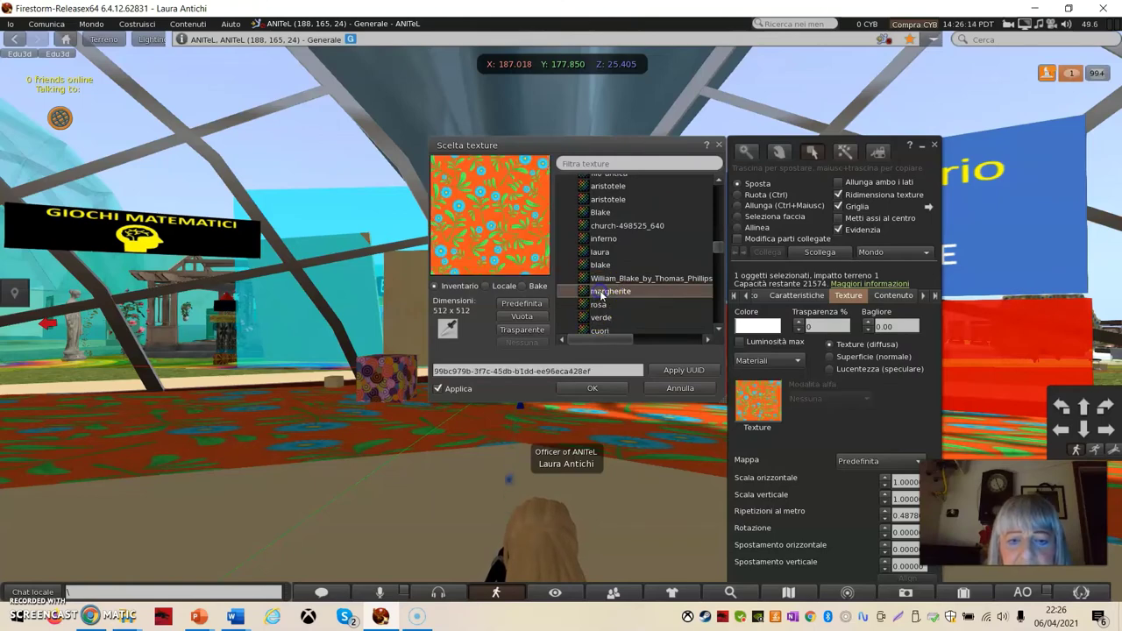
left_click(585, 295)
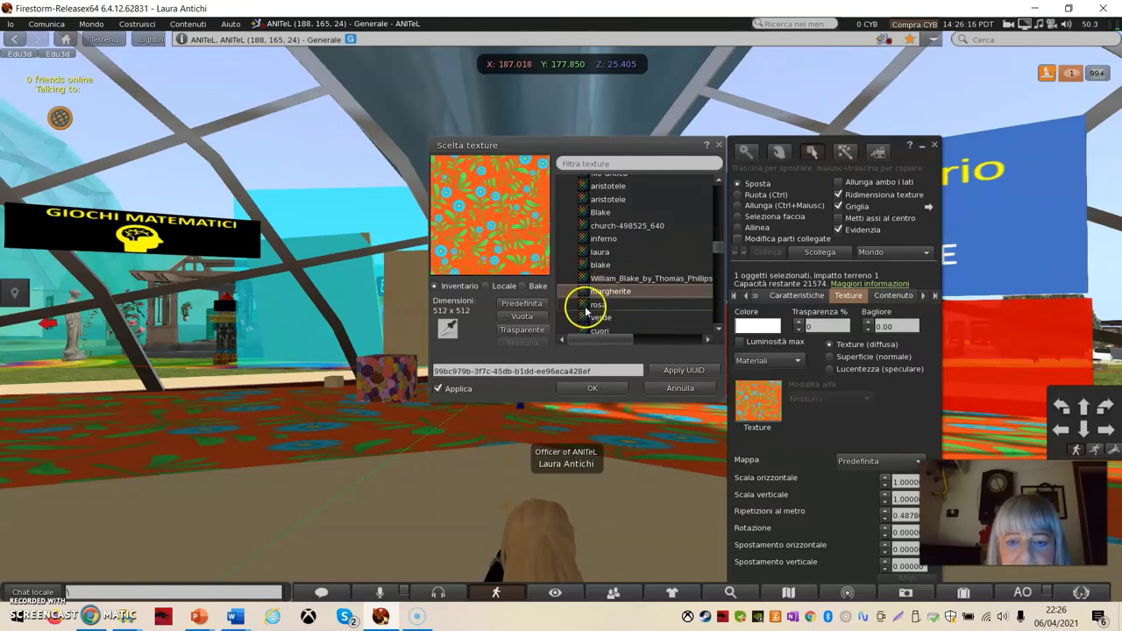
Step: Apply the rosa texture to the sphere and confirm the choice
left_click(587, 305)
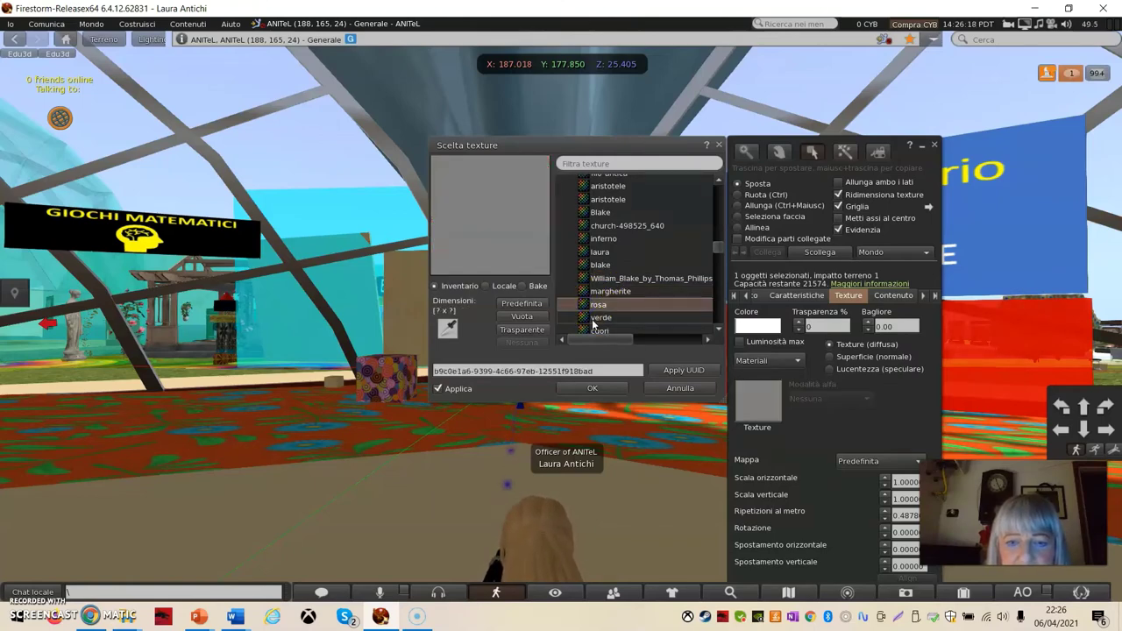
left_click(587, 390)
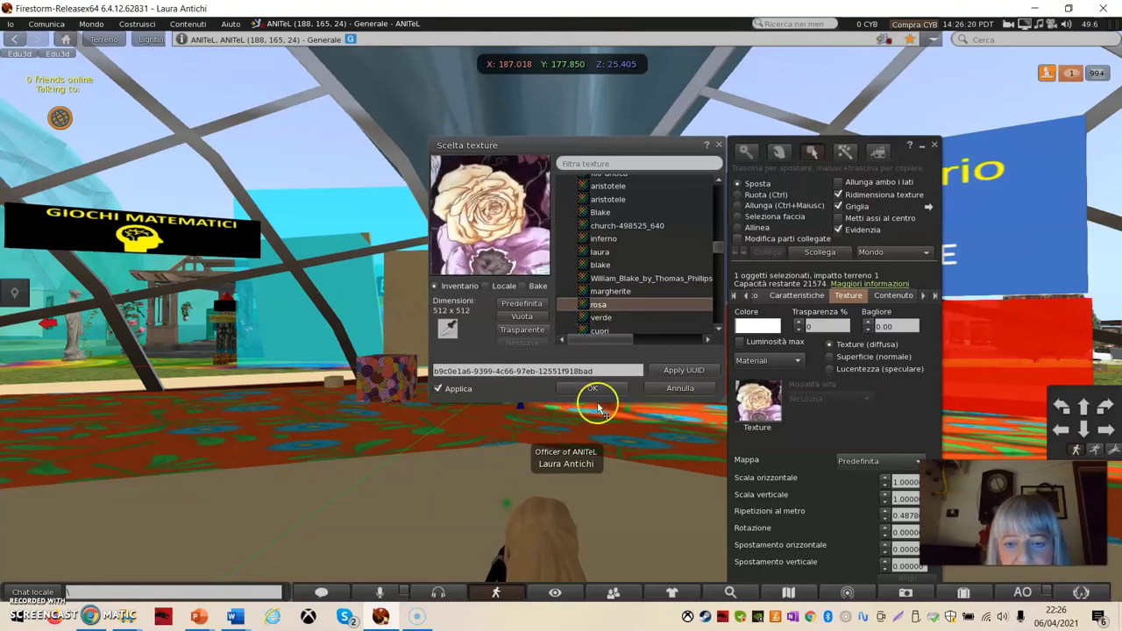
left_click(598, 389)
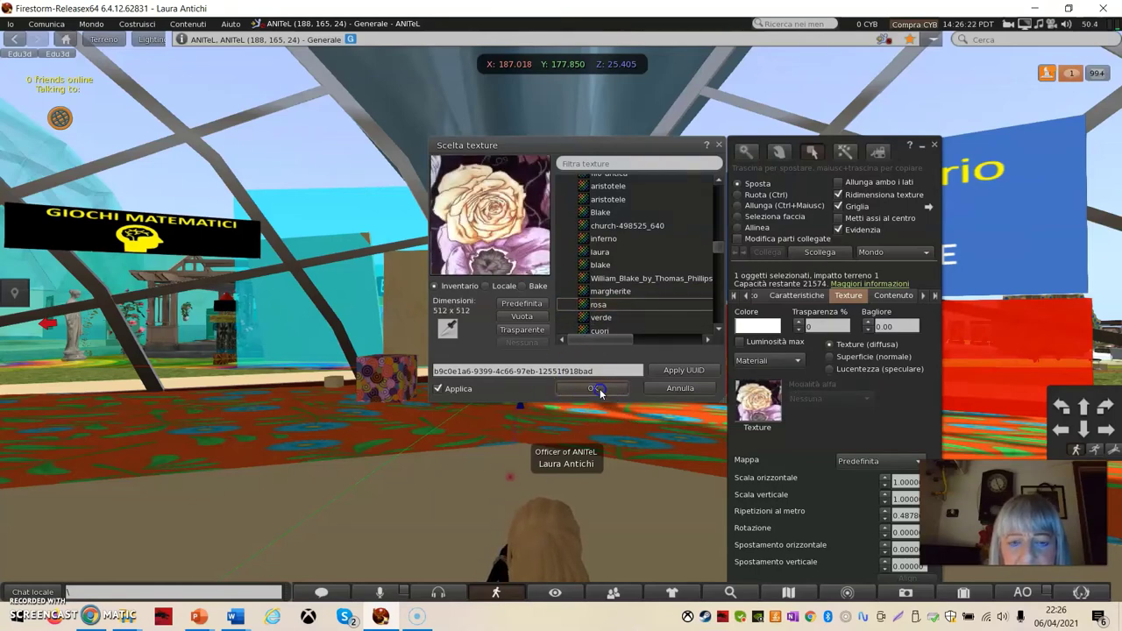
left_click(554, 412, "alt")
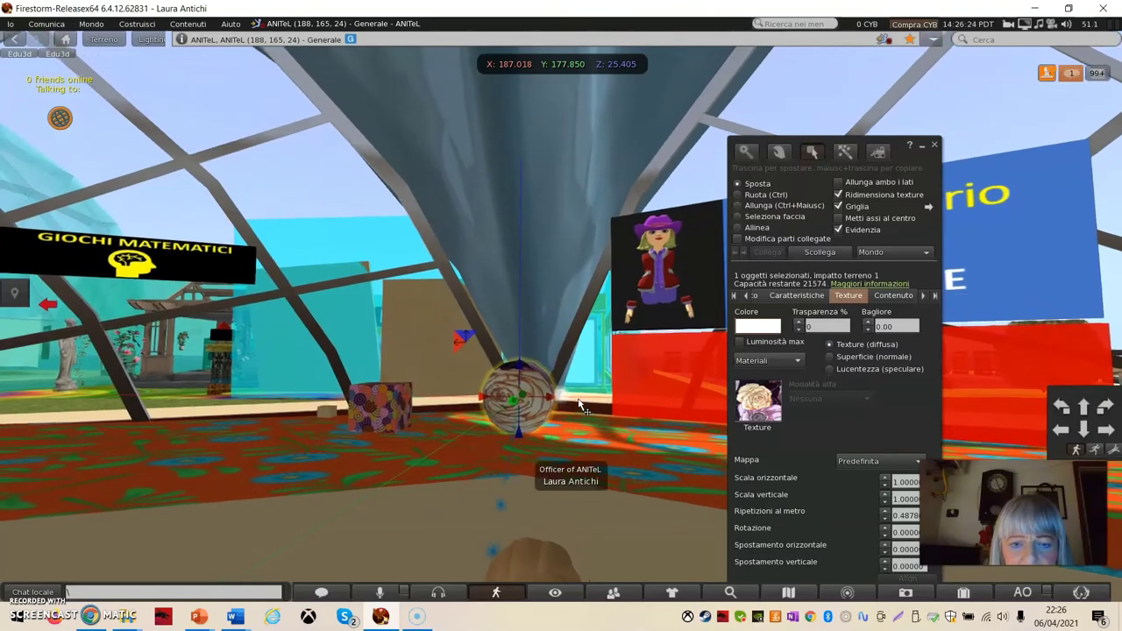
left_click_drag(554, 416, 551, 411, "alt")
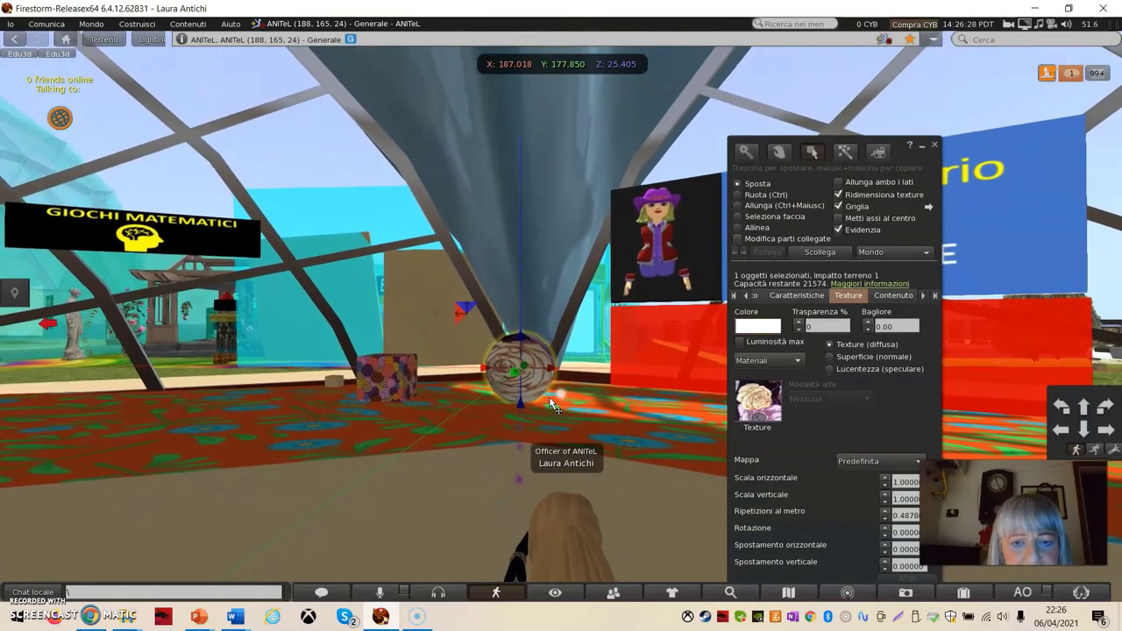
Step: Turn on maximum brightness (Luminosità max) for the sphere and close the build window
left_click(754, 352)
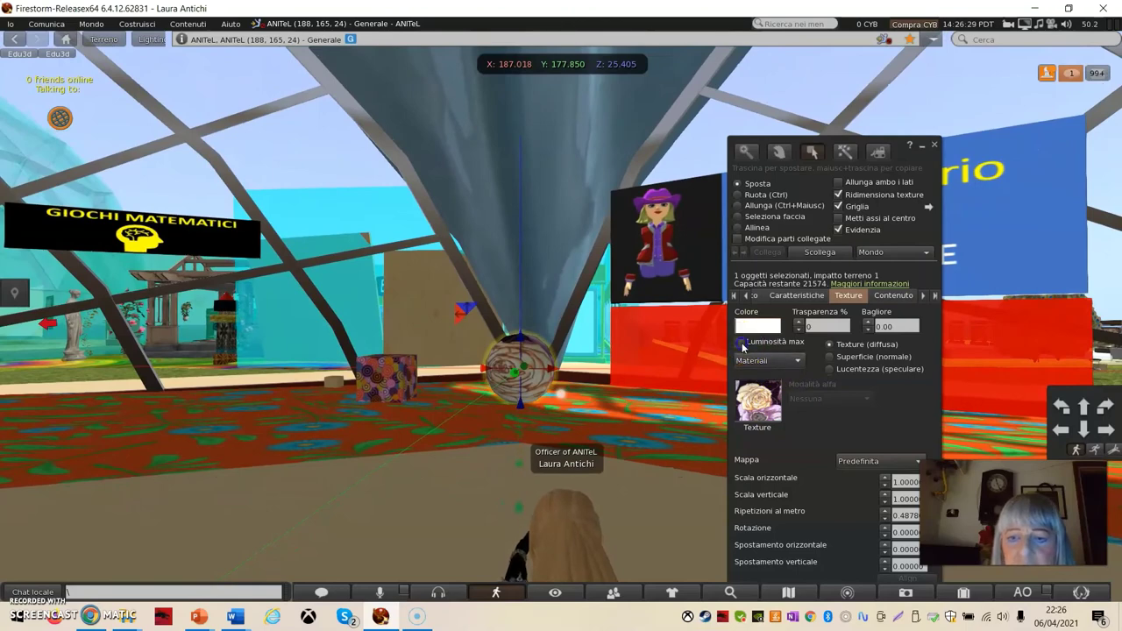
left_click(740, 343)
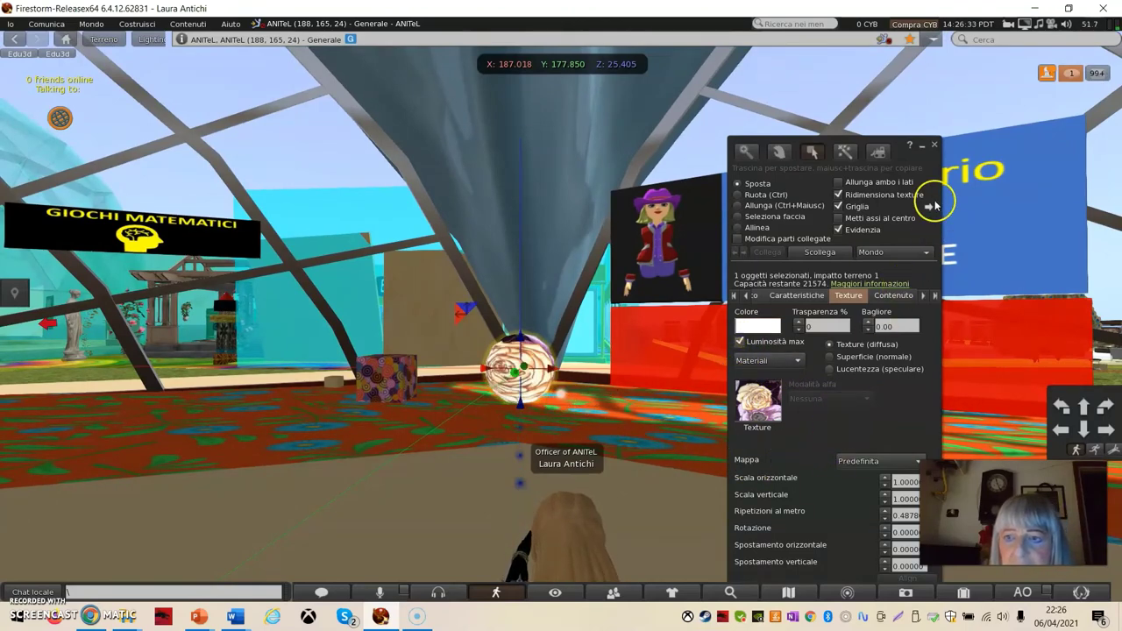
left_click(935, 147)
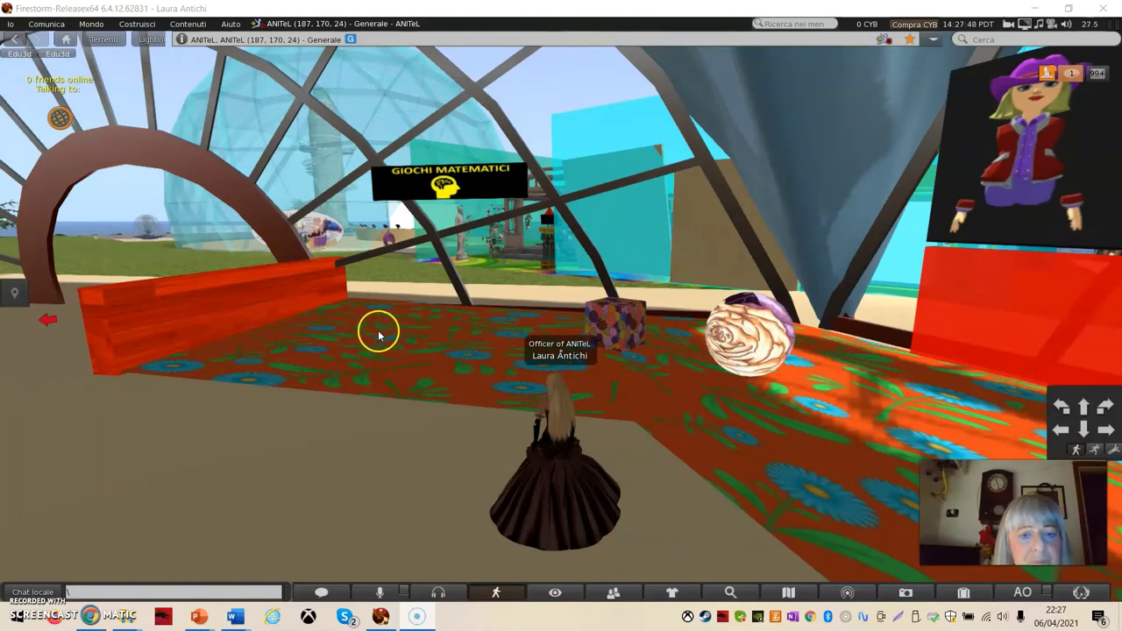
Step: Build a box on the floor between the red wall and the textured box, enlarge it uniformly and shape it into a thin upright panel
right_click(378, 336)
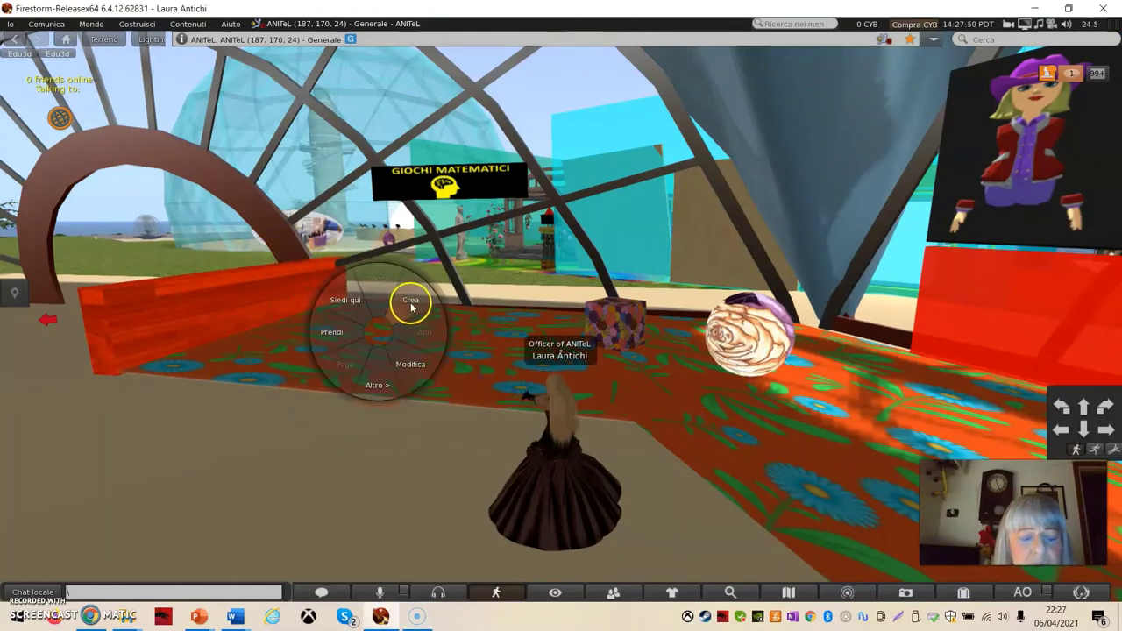
left_click(410, 302)
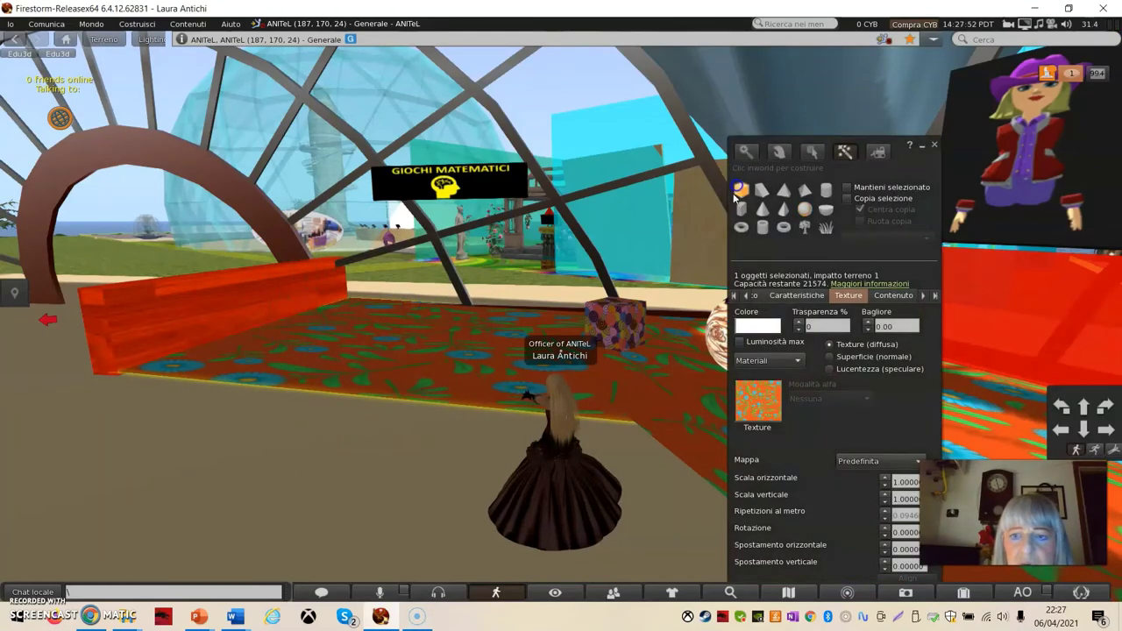
left_click(427, 332)
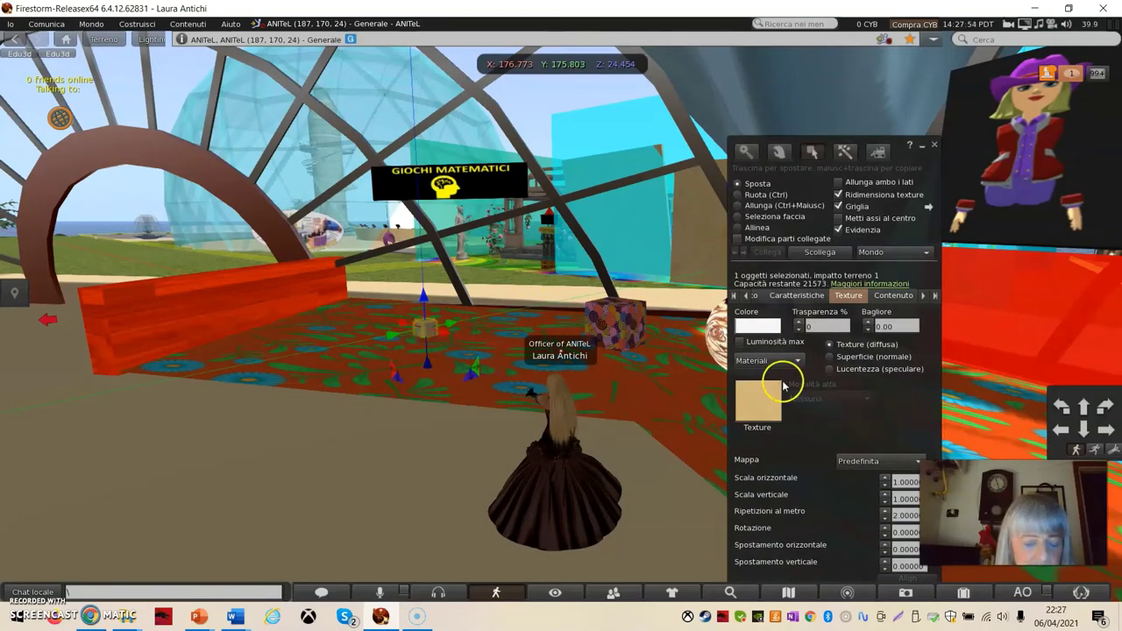
key("ctrl+shift")
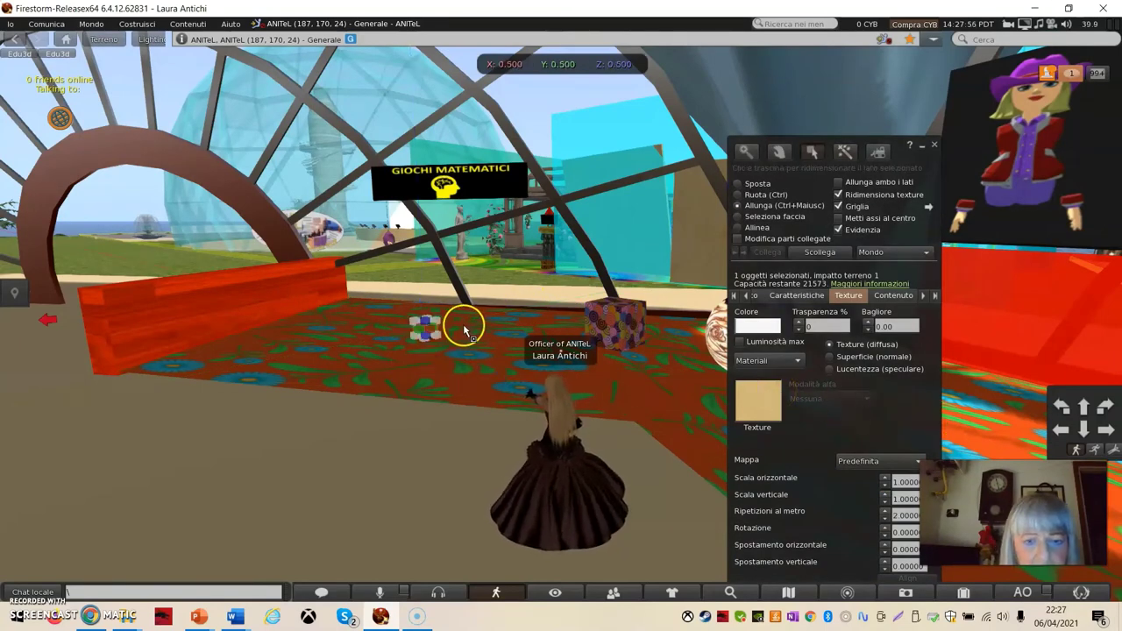
left_click_drag(433, 318, 567, 230, "ctrl+shift")
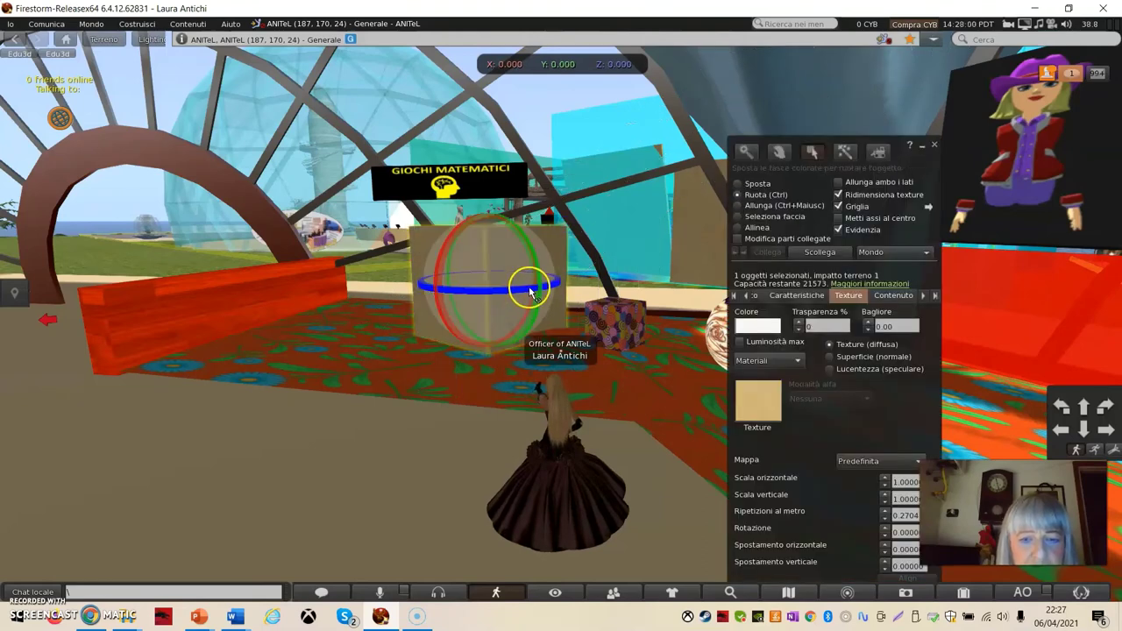
left_click_drag(530, 289, 459, 282, "ctrl")
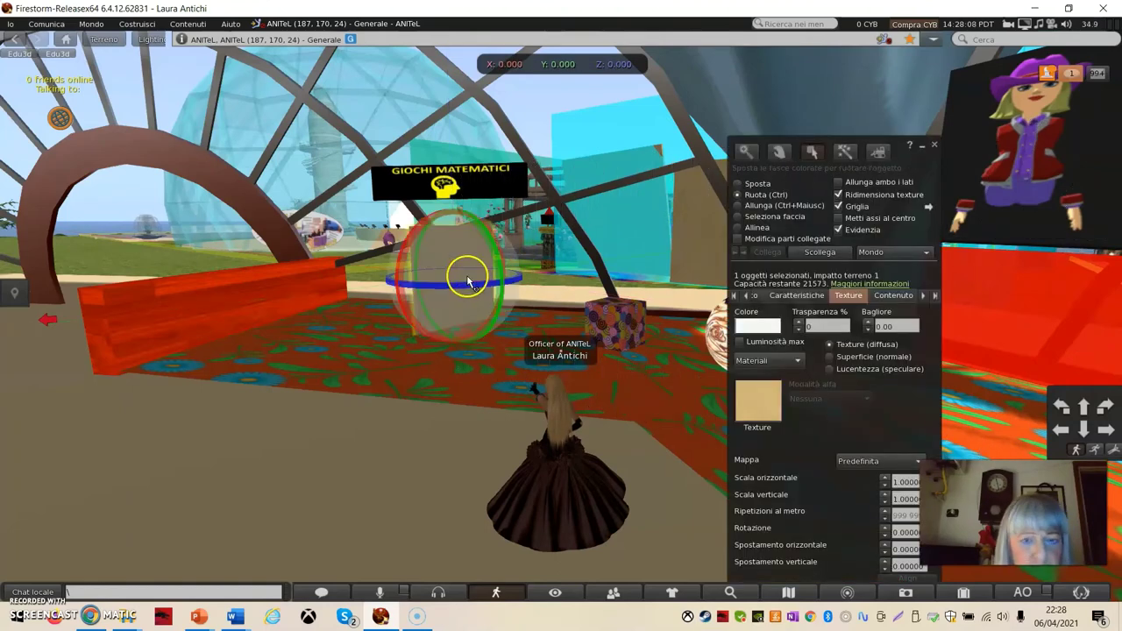
Step: Rotate the thin panel under the GIOCHI MATEMATICI sign to face the avatar, enlarge it uniformly and close the build window
mouse_move(464, 284)
left_mouse_down("ctrl")
mouse_move(483, 288)
mouse_move(425, 294)
mouse_move(396, 282)
mouse_move(458, 289)
left_mouse_up("ctrl")
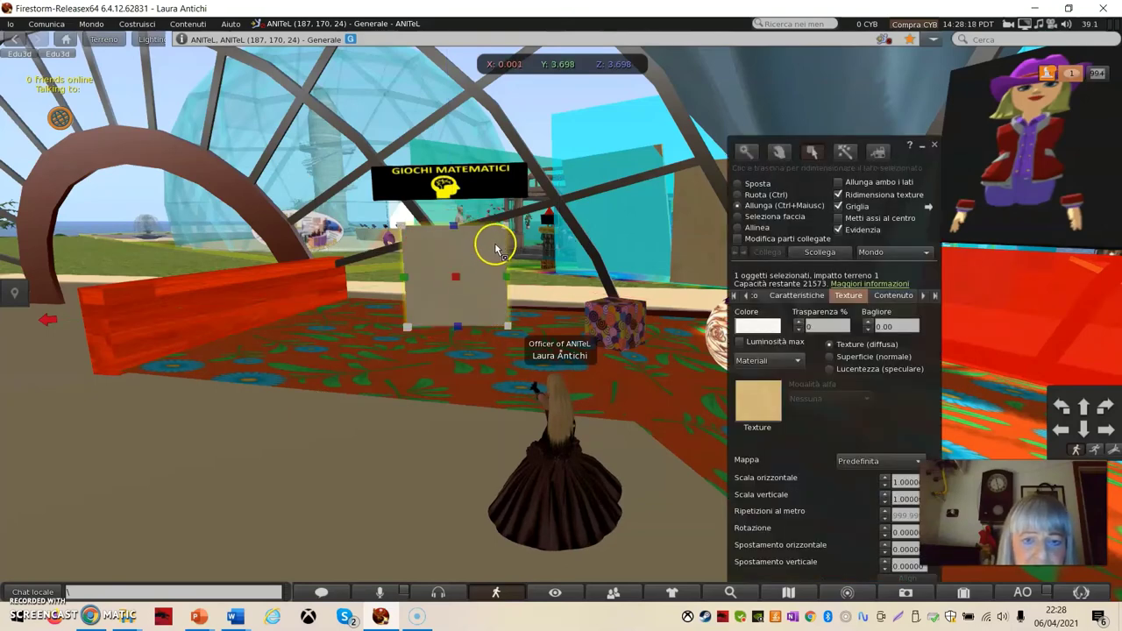
left_click_drag(509, 226, 529, 221, "ctrl+shift")
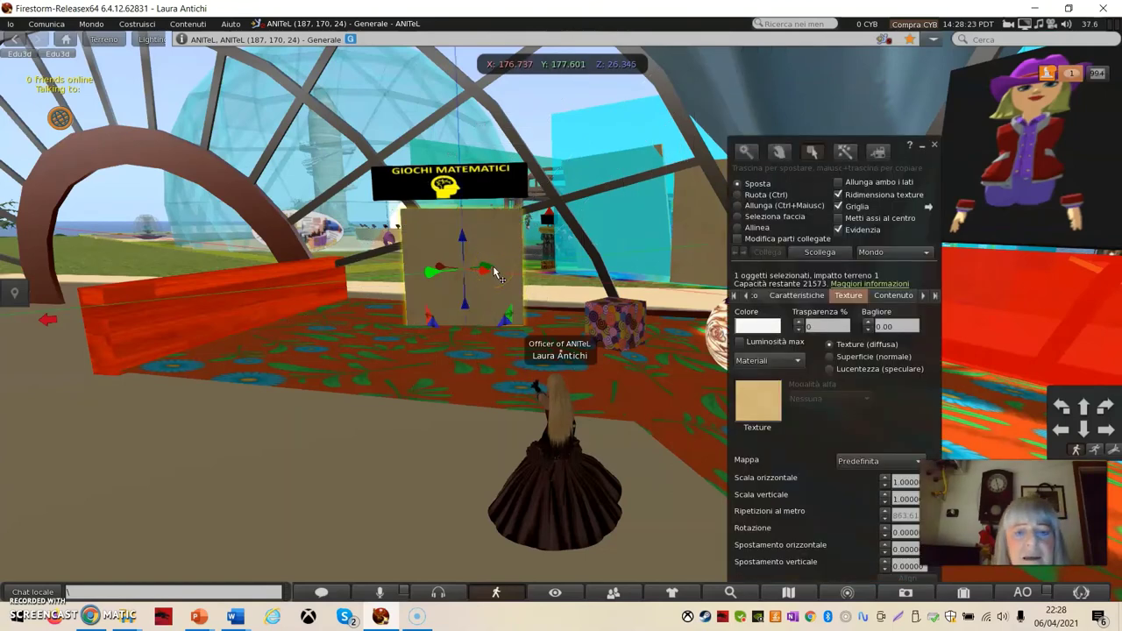
mouse_move(430, 328)
left_mouse_down()
mouse_move(436, 350)
mouse_move(450, 353)
mouse_move(441, 367)
mouse_move(441, 356)
mouse_move(465, 364)
left_mouse_up()
left_click(555, 333)
left_click(894, 167)
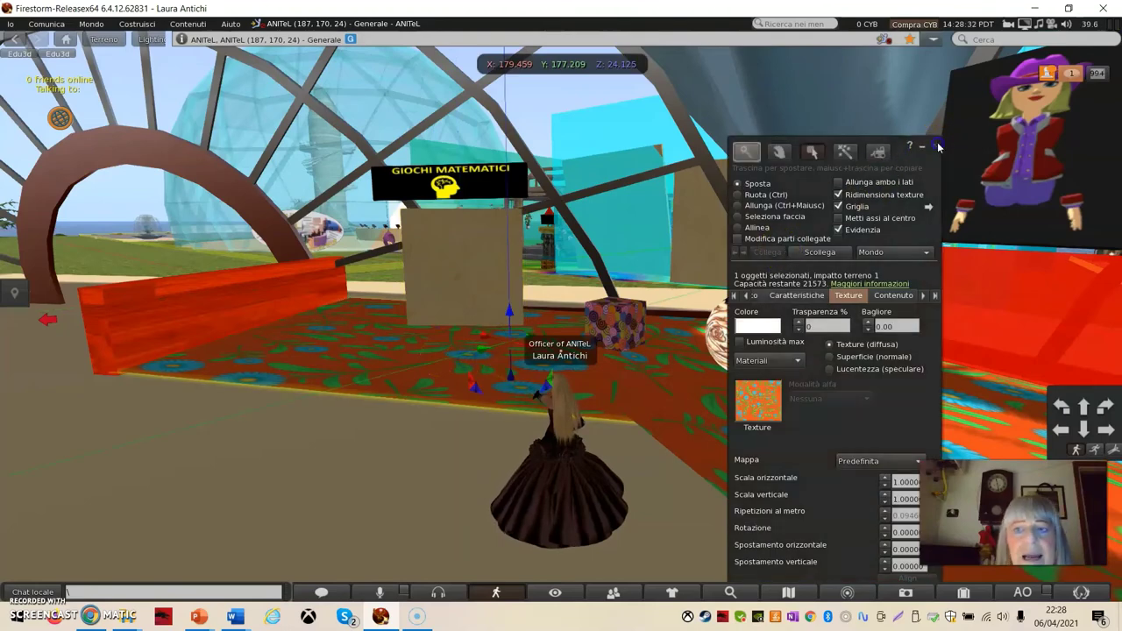
left_click(934, 145)
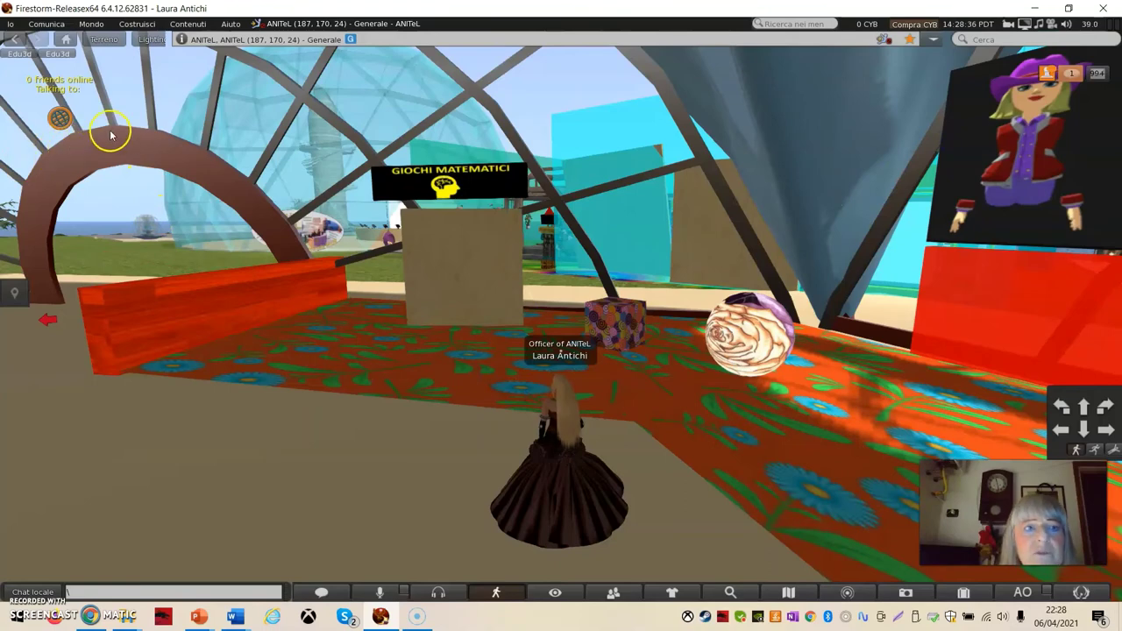
Step: Upload the image rompicapo frutta.png from the quiz folder to the inventory as a texture, keeping the name rompicapo frutta
left_click(132, 26)
mouse_move(140, 155)
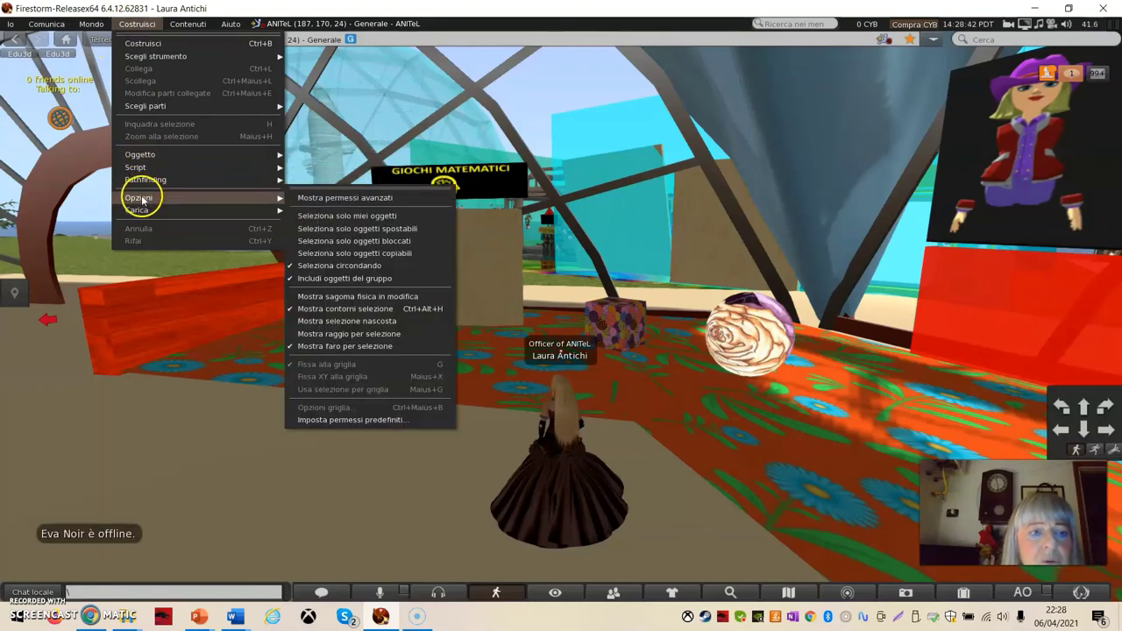
mouse_move(143, 210)
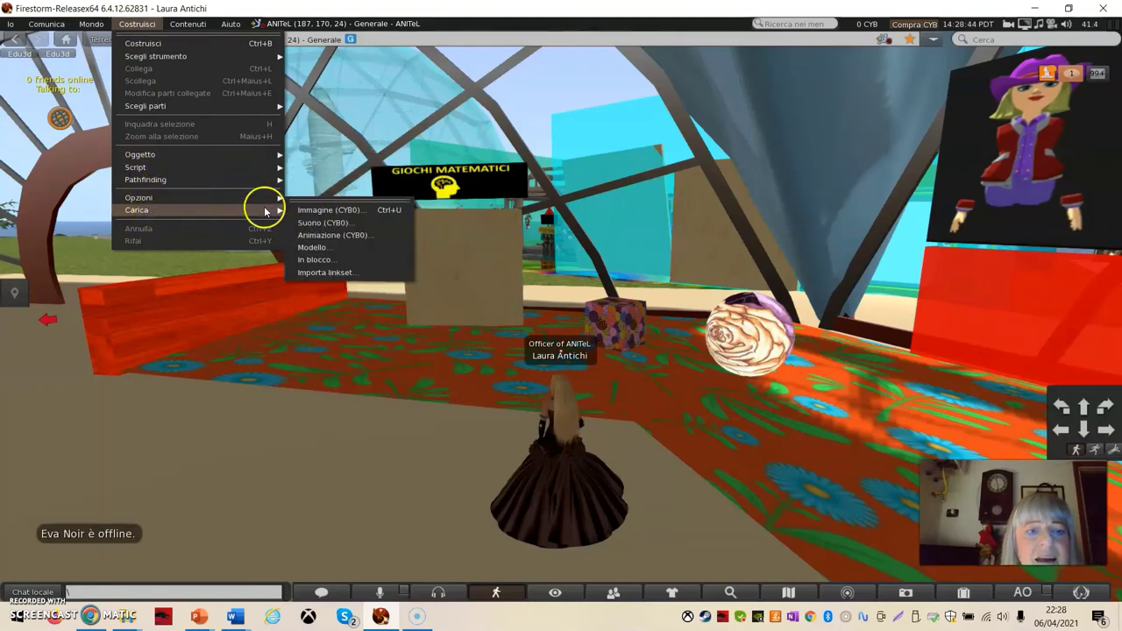
left_click(324, 211)
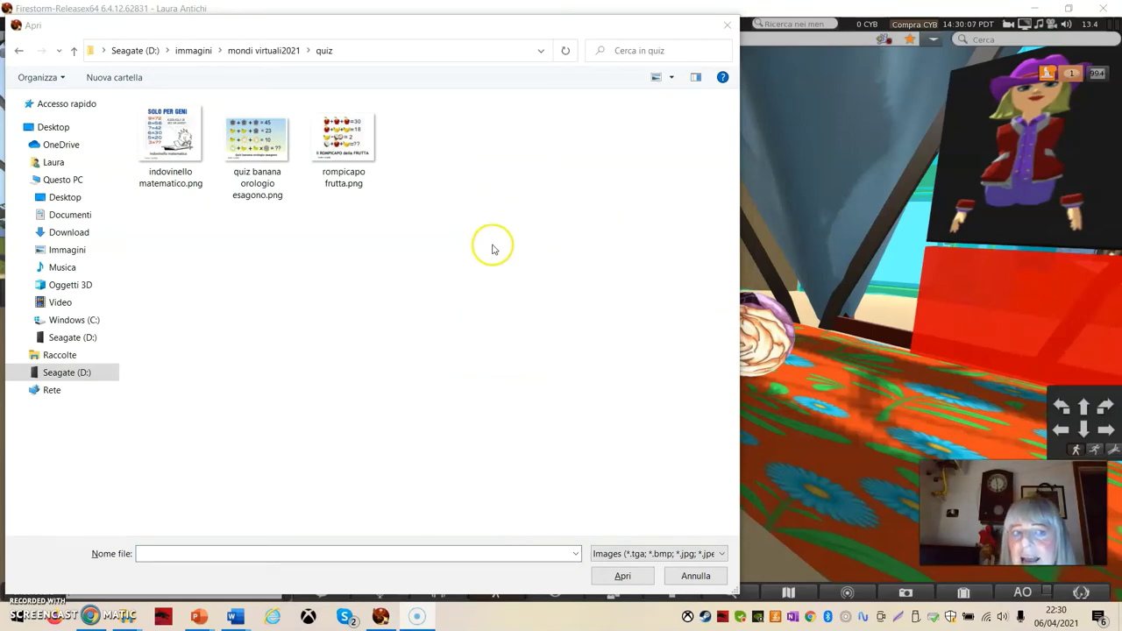
left_click(346, 157)
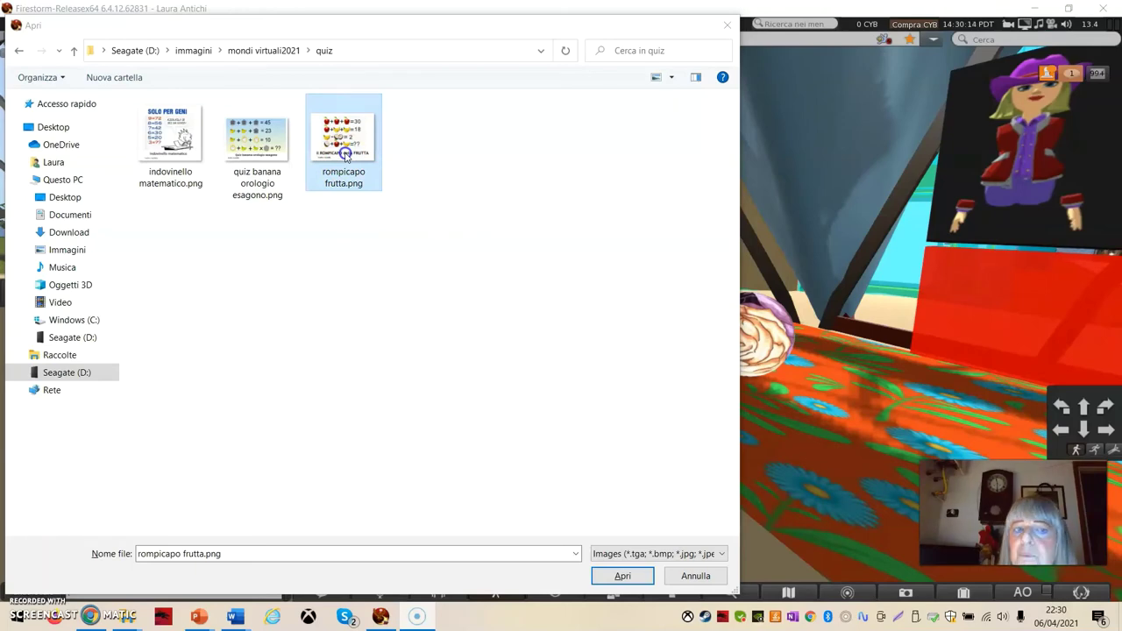
left_click(625, 576)
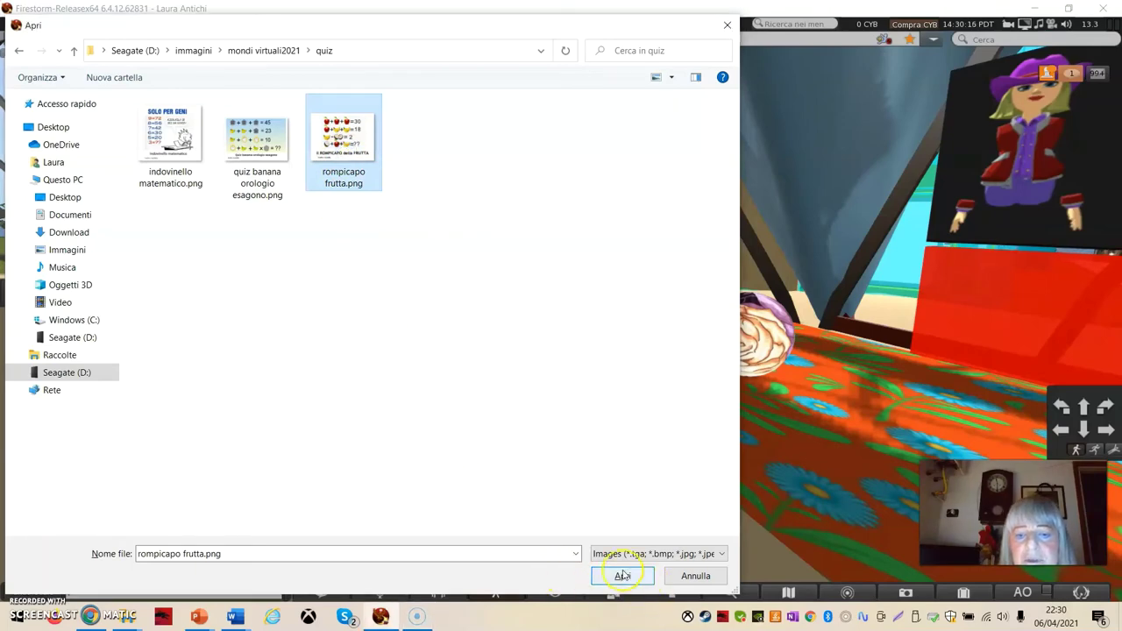
left_click(624, 577)
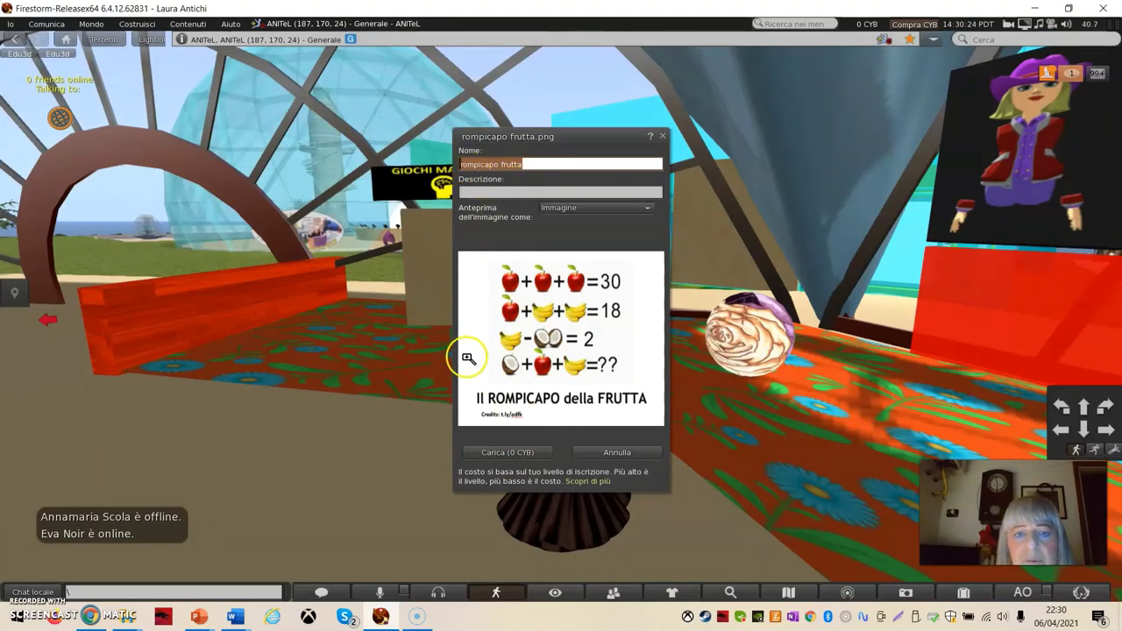
left_click(504, 453)
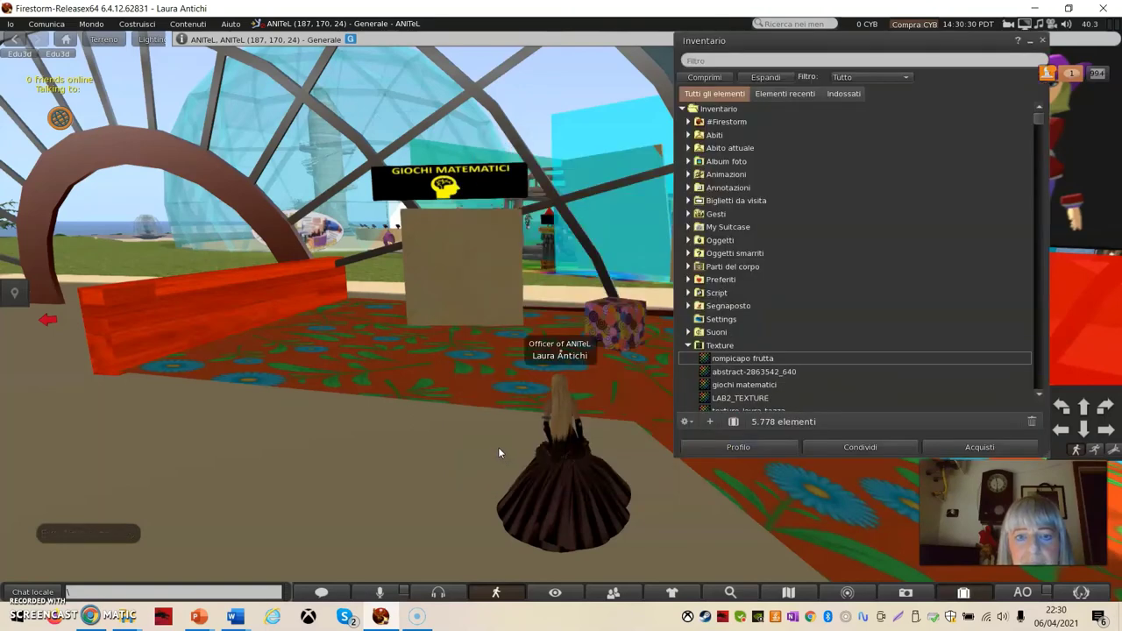
Step: Open the blank panel under the GIOCHI MATEMATICI sign for editing and name it rompicapo frutta
right_click(458, 264)
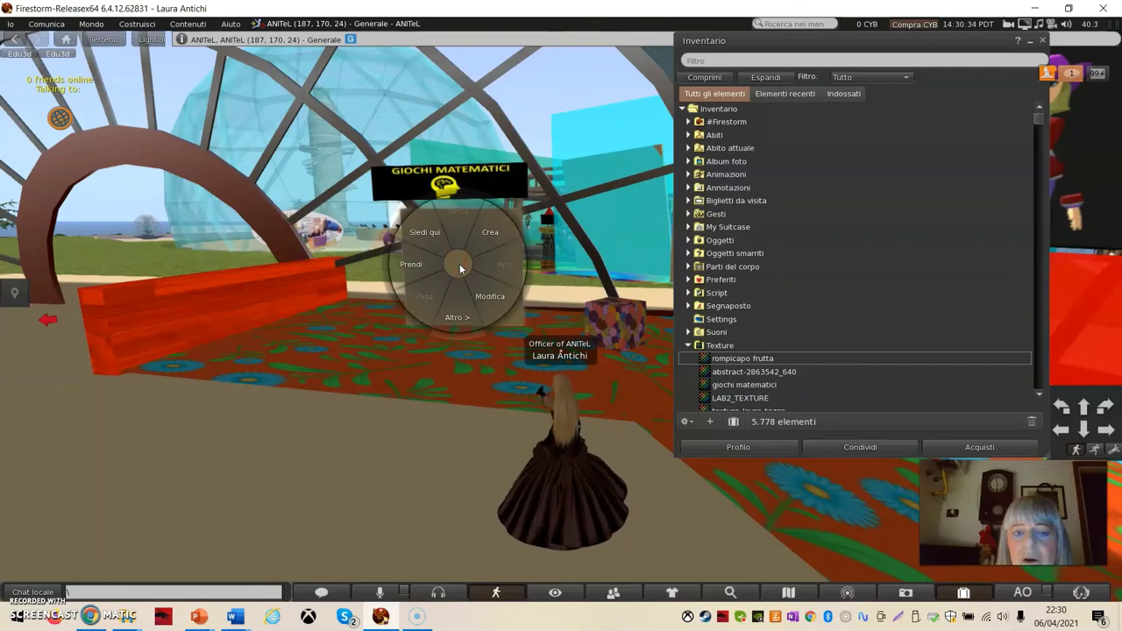
left_click(489, 304)
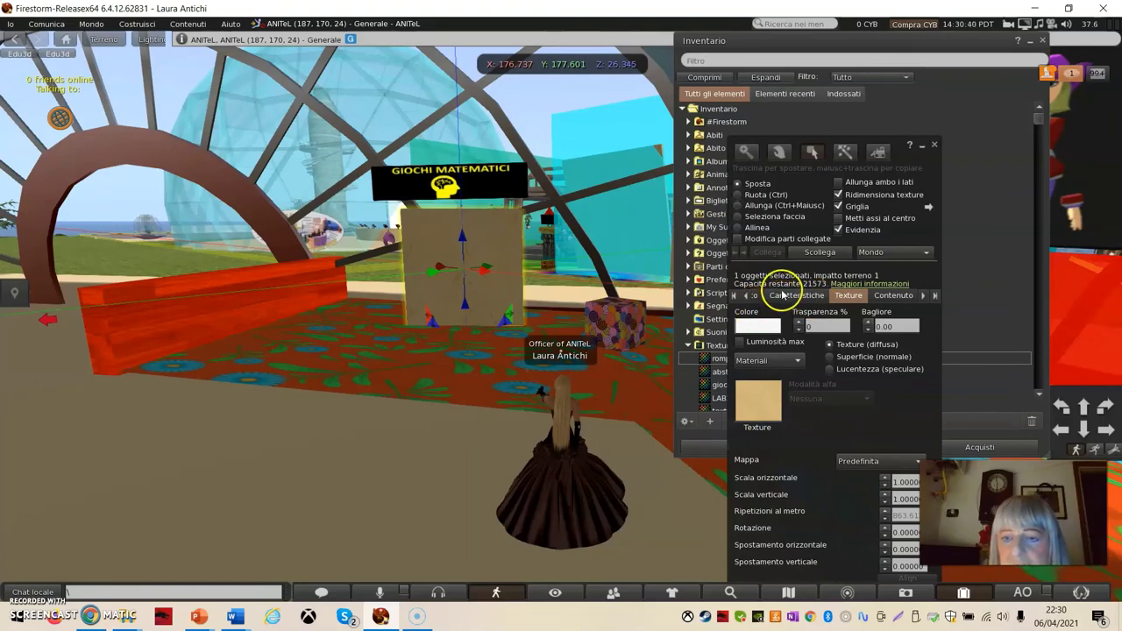
left_click(747, 296)
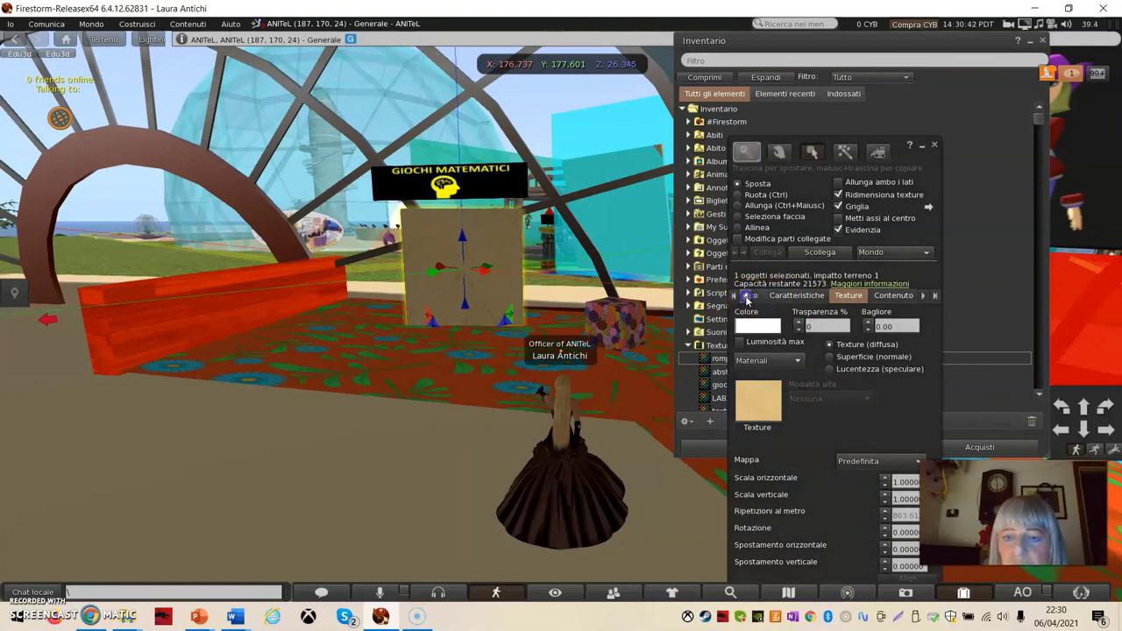
left_click(747, 297)
left_click(771, 295)
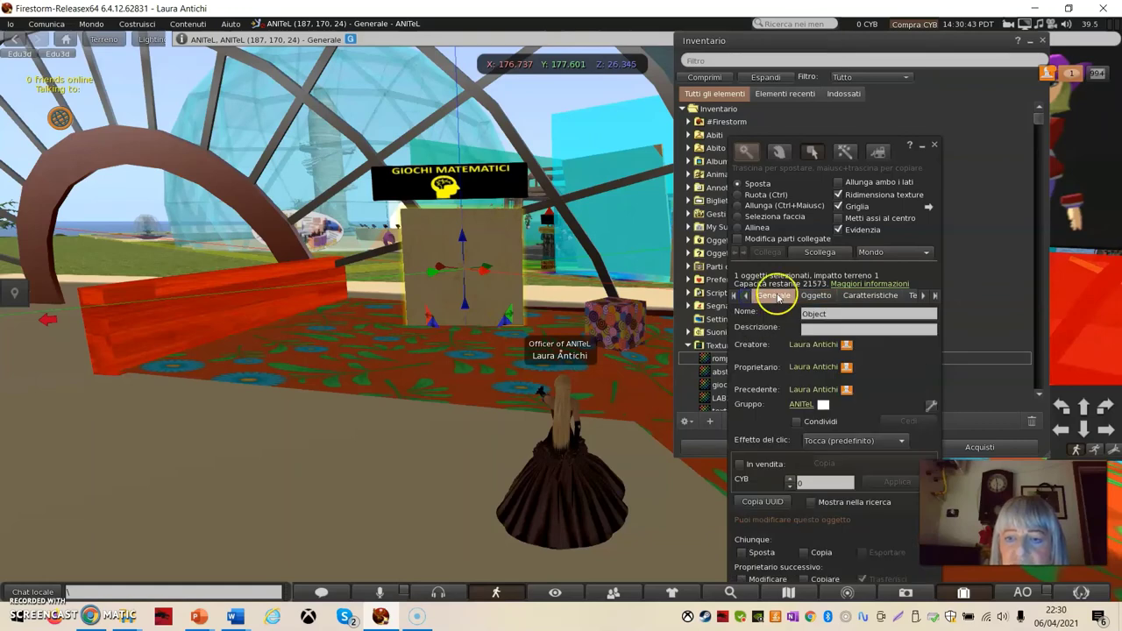
left_click(824, 313)
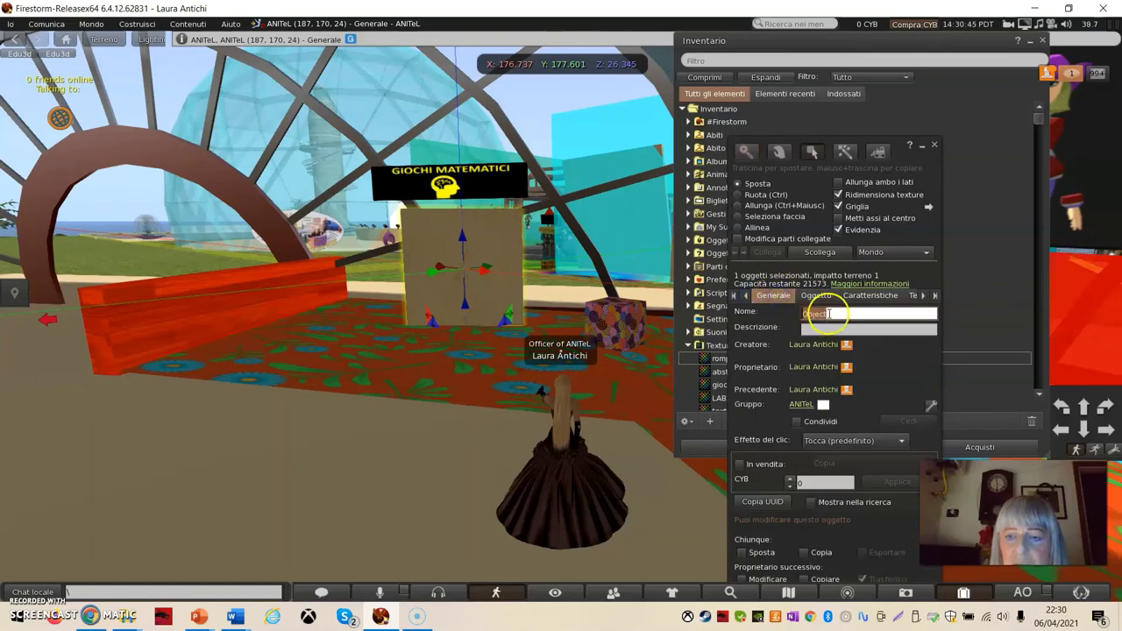
type("rompicapo ")
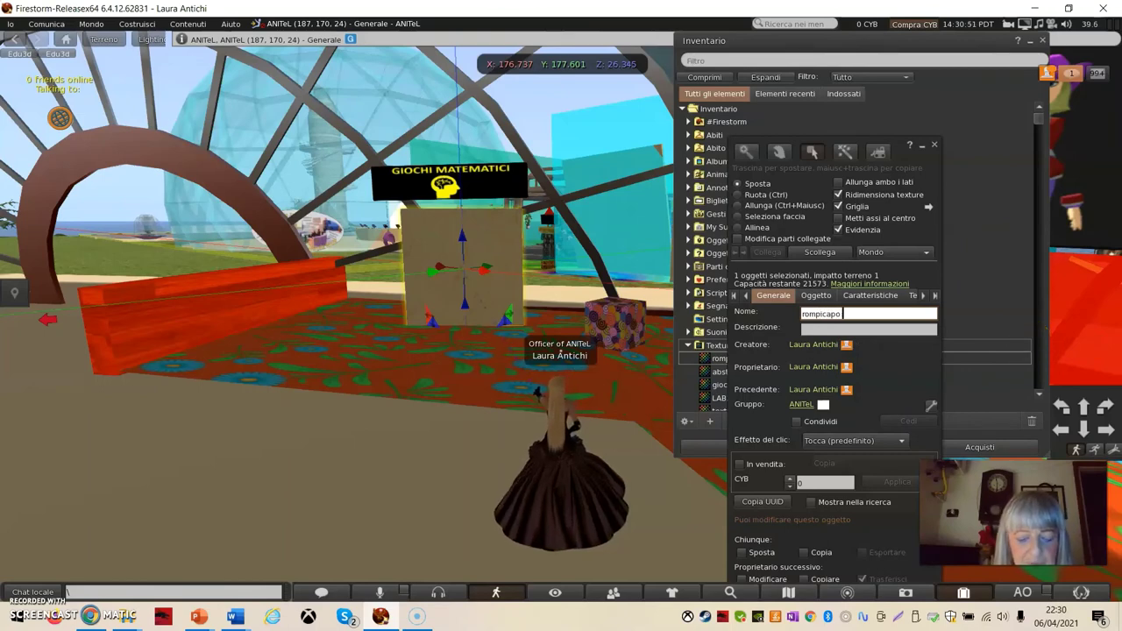
type("trutta")
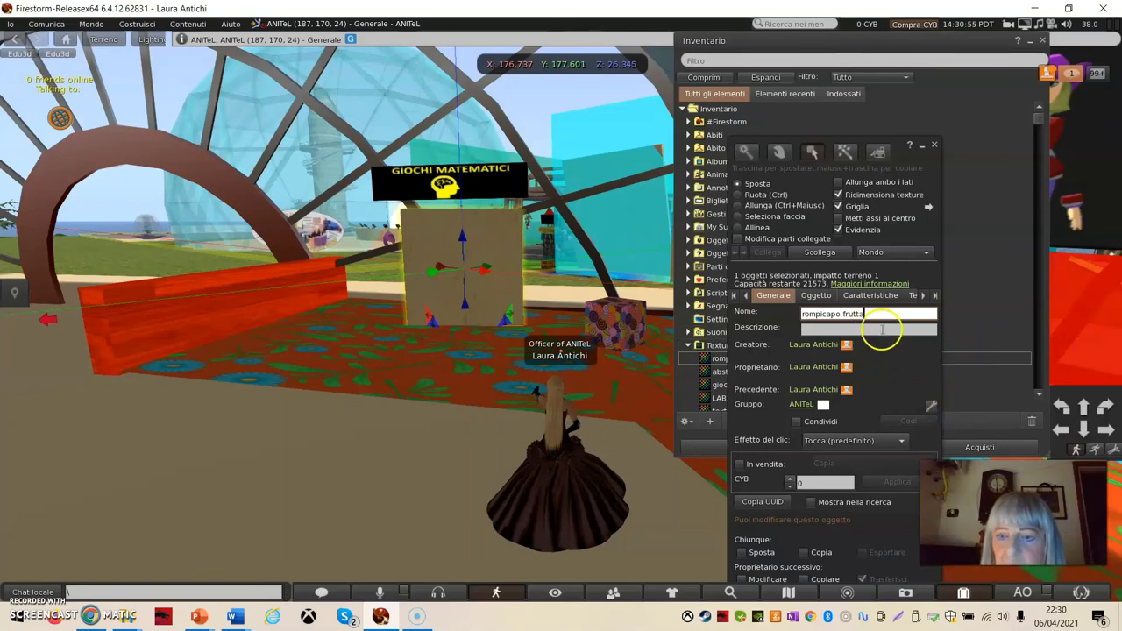
Step: Apply the rompicapo frutta texture from the Texture folder to the panel, confirm it and close the build window
left_click(911, 296)
left_click(911, 296)
left_click(843, 295)
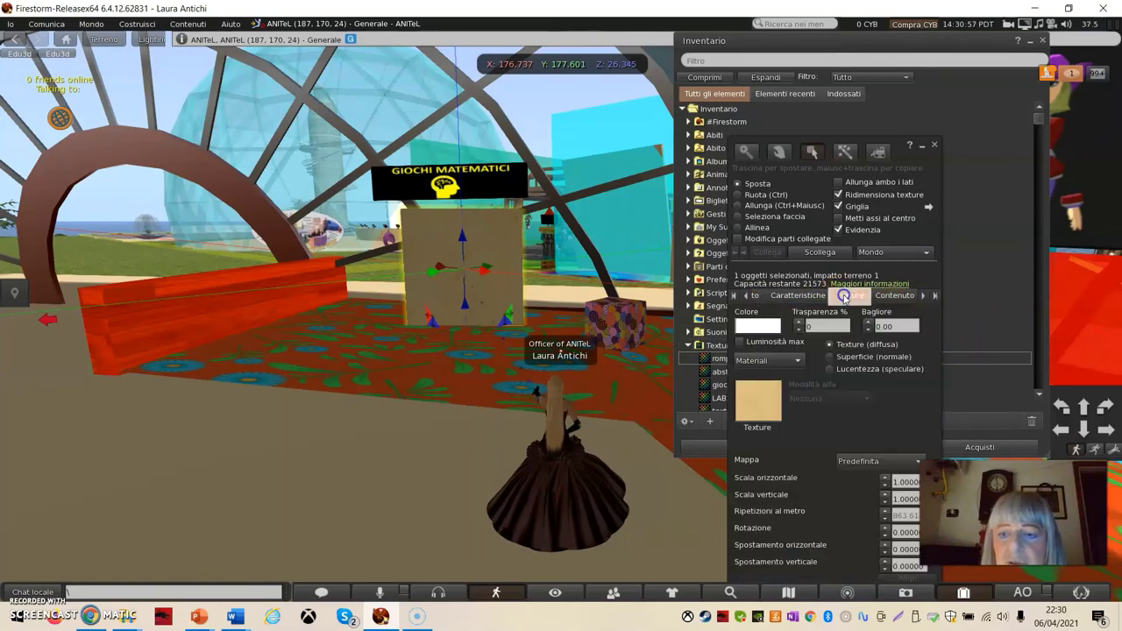
left_click(754, 399)
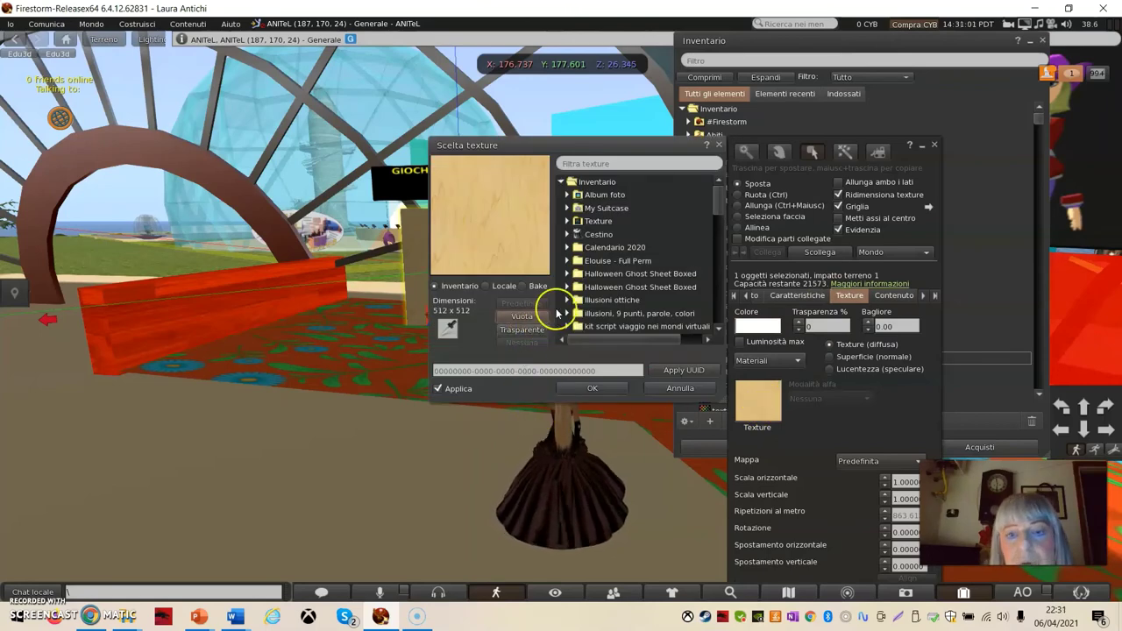
left_click(567, 222)
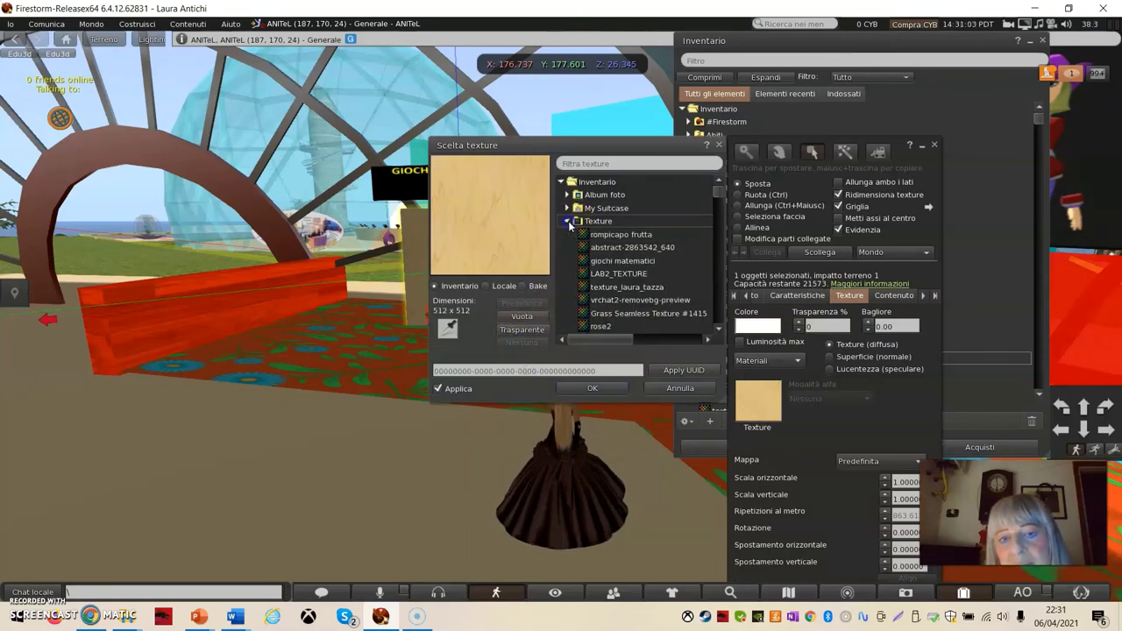
left_click(587, 236)
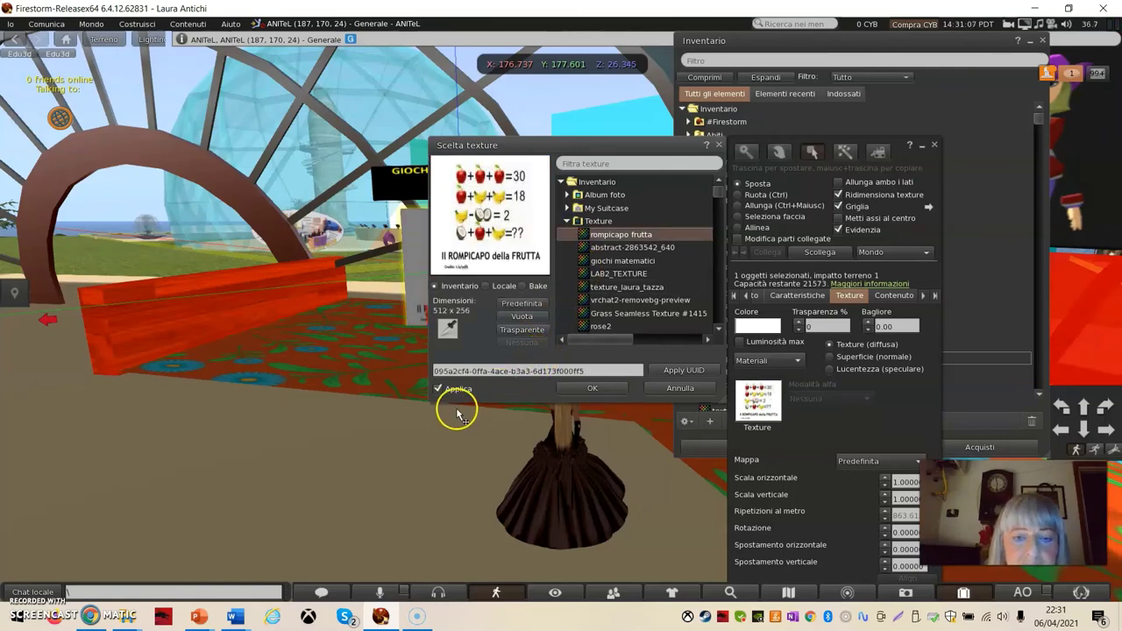
left_click(593, 389)
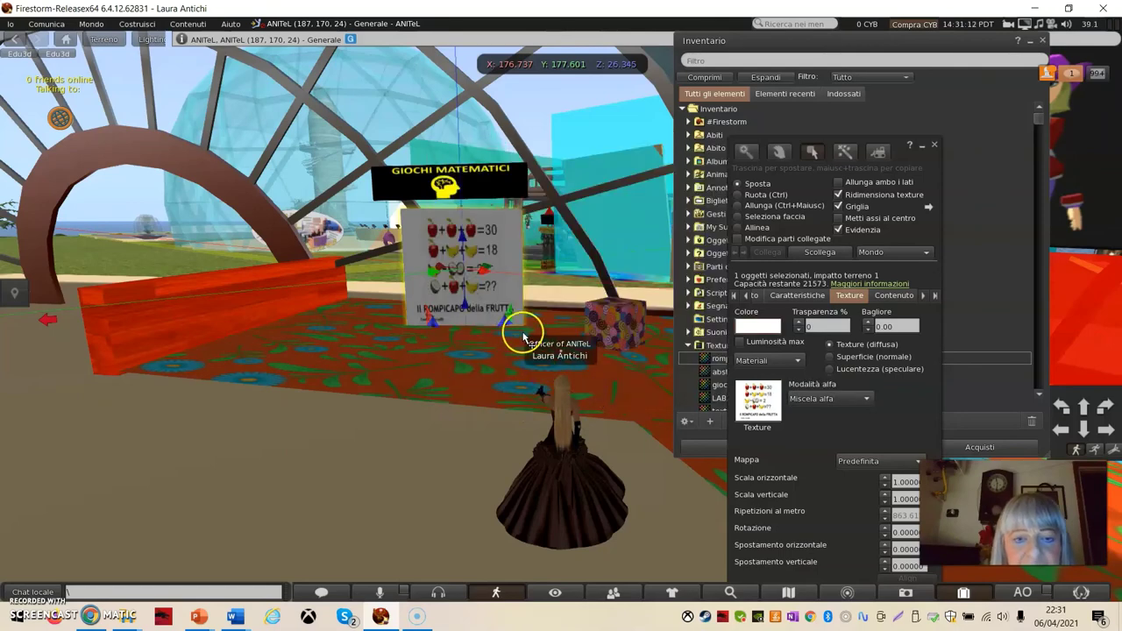
key("Up")
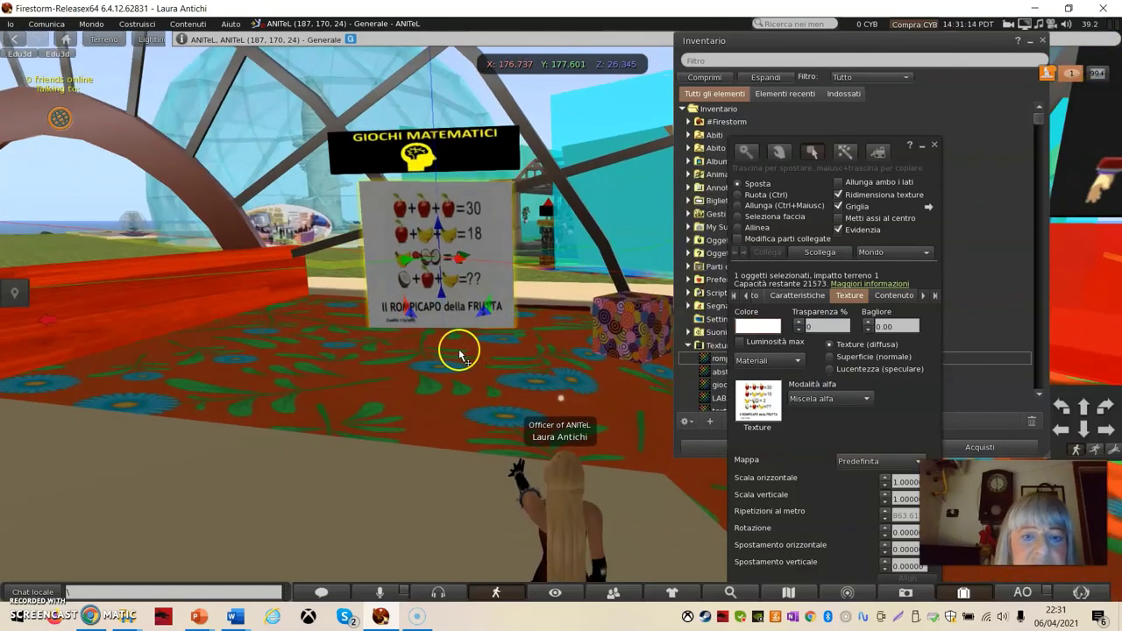
left_click(940, 151)
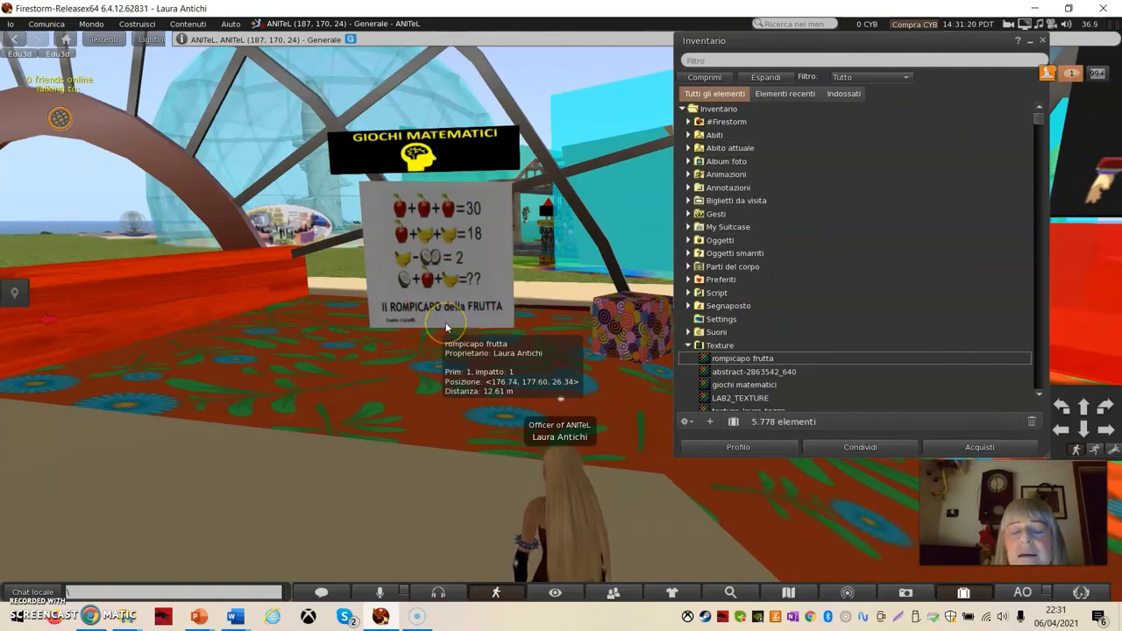
Step: Walk the avatar closer to the fruit puzzle panel and close the inventory to view the finished objects
left_click(474, 294)
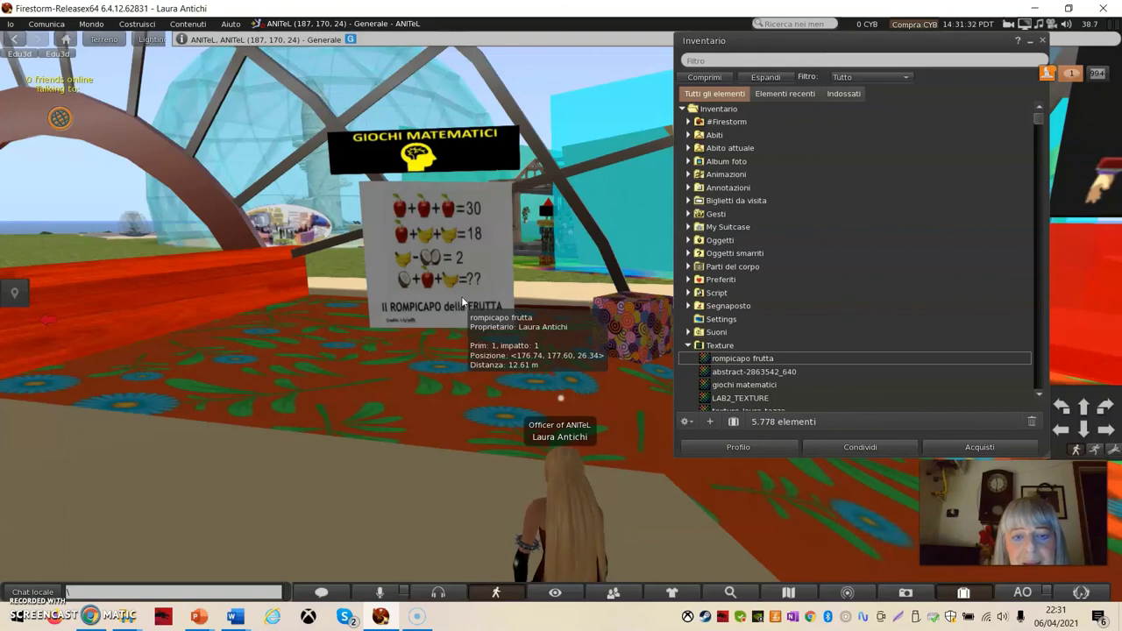
key("Up")
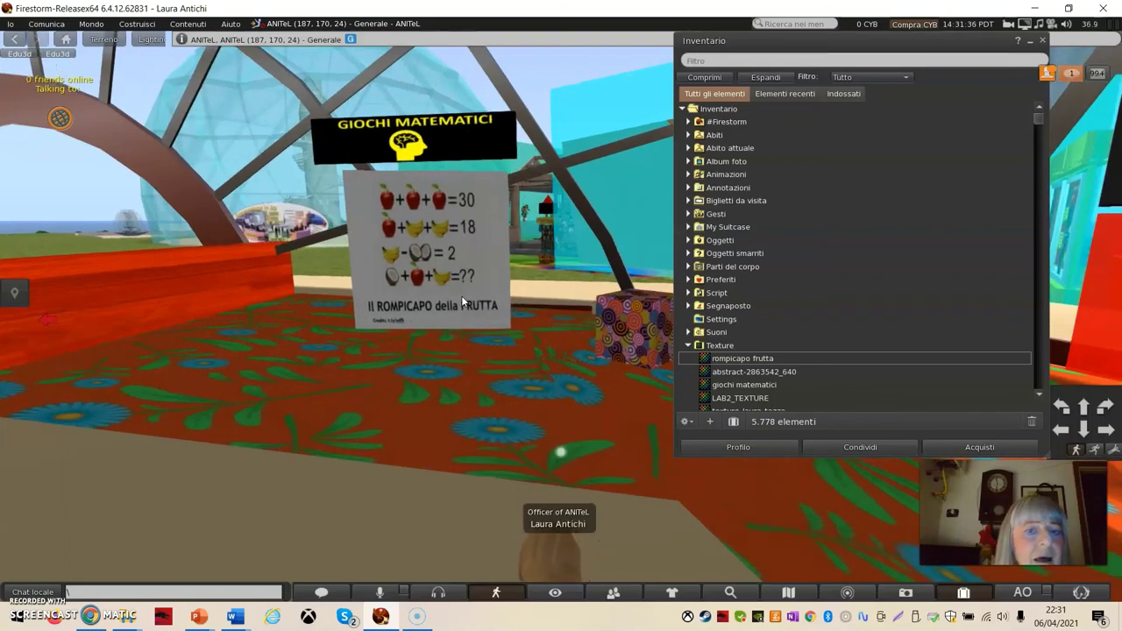
key("Up")
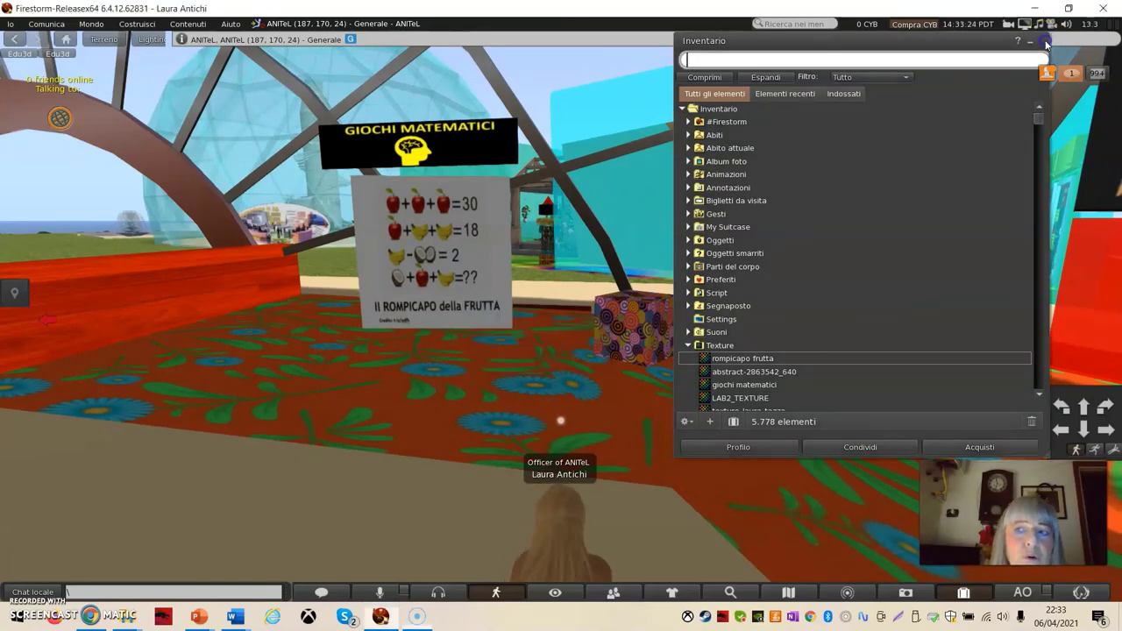
left_click(1042, 41)
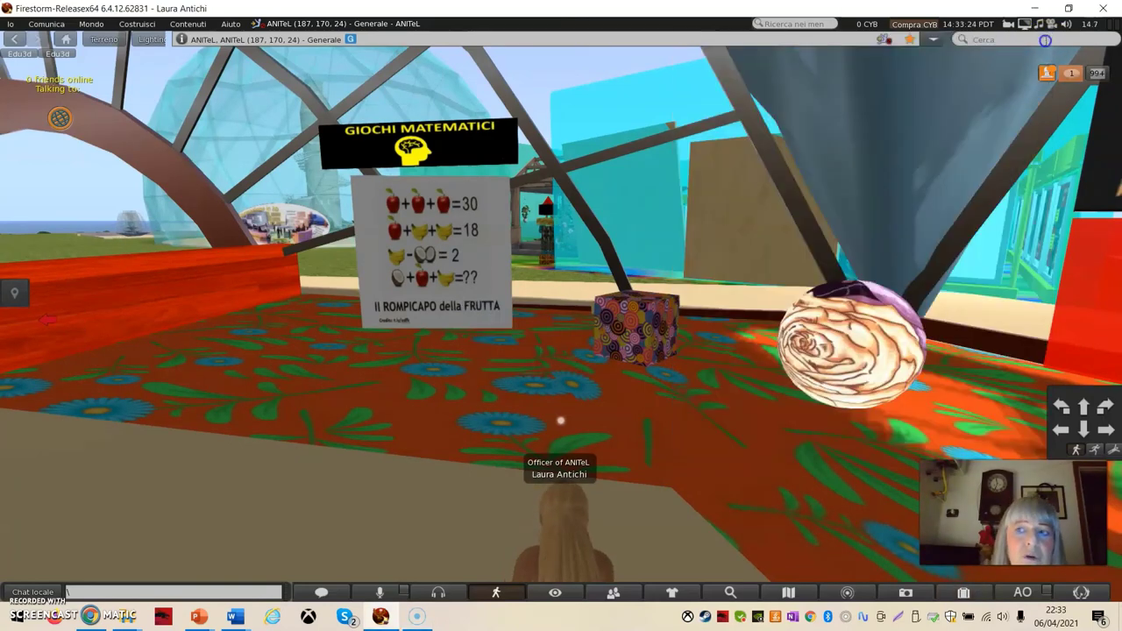
left_click(720, 256)
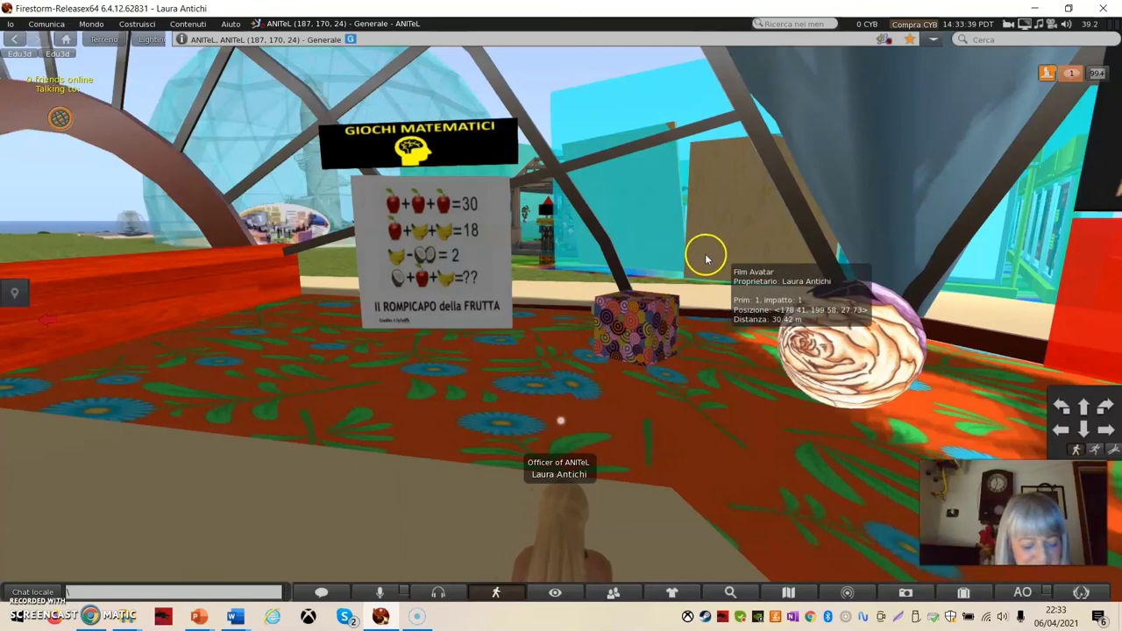